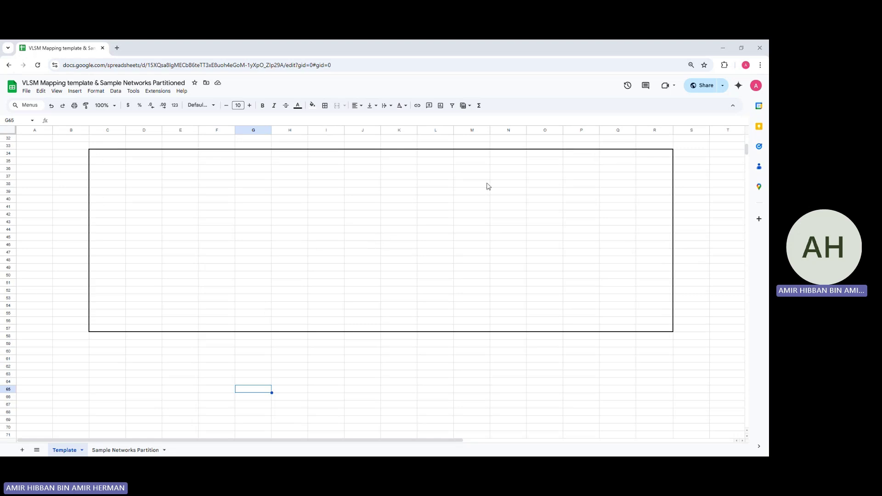
Label the outlined block's first cell C34 "net: 0" and its last cell R57 "bcast:255"
{"action": "left_click", "coordinate": [119, 157]}
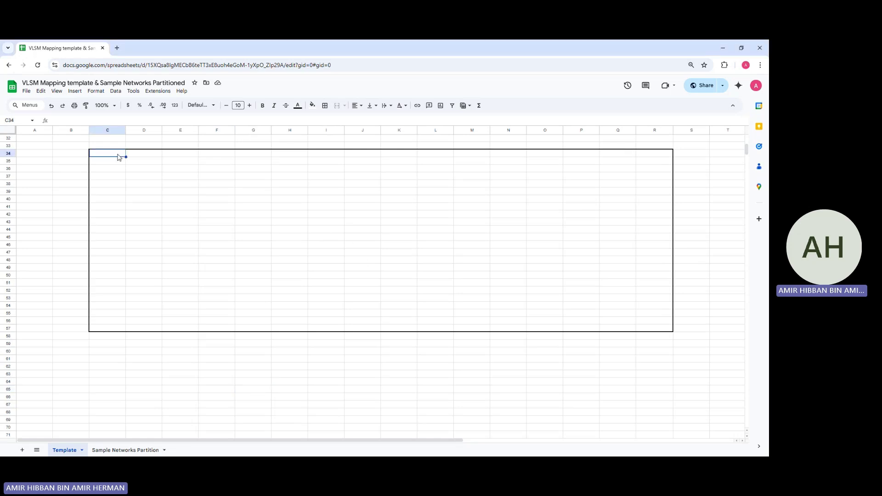
{"action": "type", "text": "ne"}
{"action": "key", "text": "BackSpace"}
{"action": "type", "text": "t: 0"}
{"action": "left_click", "coordinate": [664, 330]}
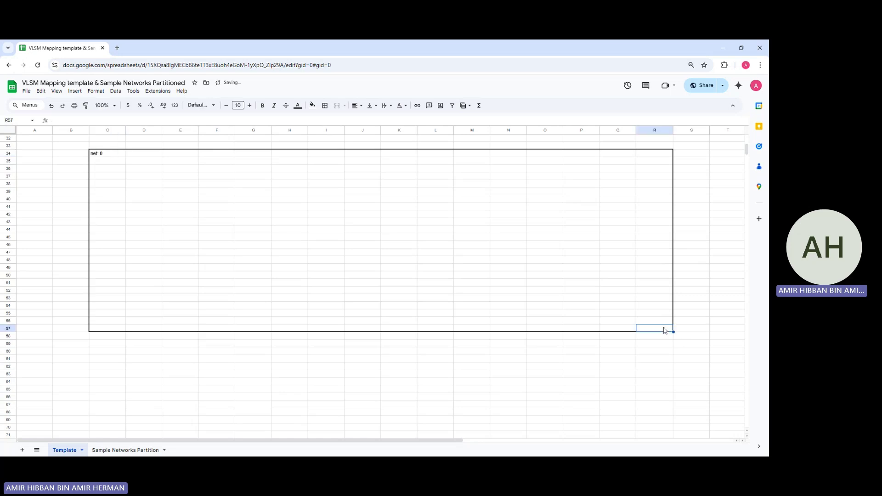
{"action": "type", "text": "bcast:255"}
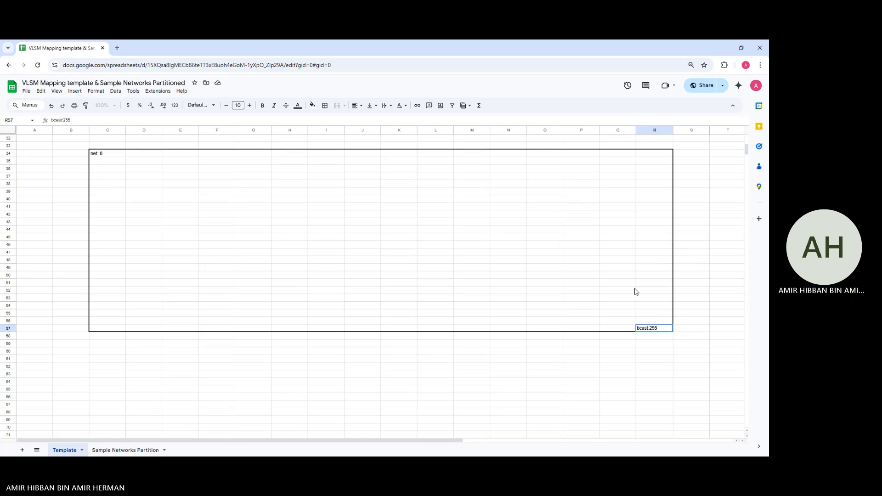
{"action": "left_click", "coordinate": [635, 288]}
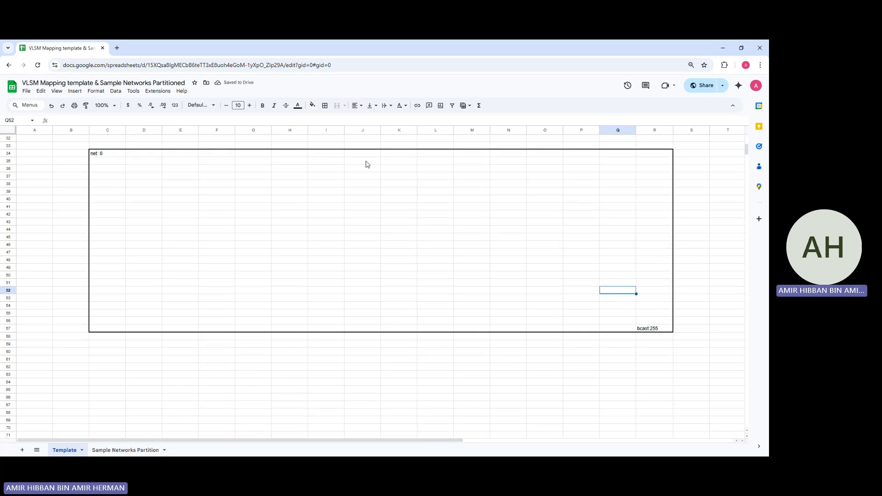
Split the block into two halves by adding a right border to cells J34:J57
{"action": "left_click_drag", "start_coordinate": [364, 153], "coordinate": [364, 330]}
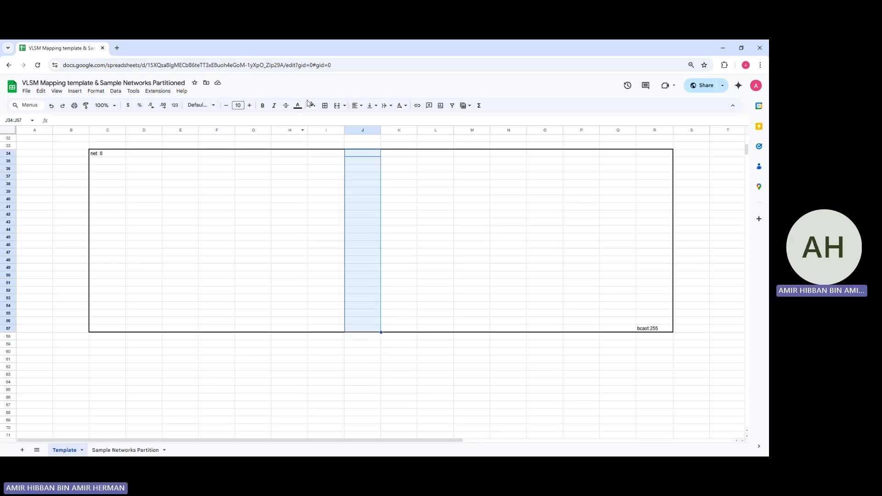
{"action": "left_click", "coordinate": [325, 109]}
{"action": "left_click", "coordinate": [352, 132]}
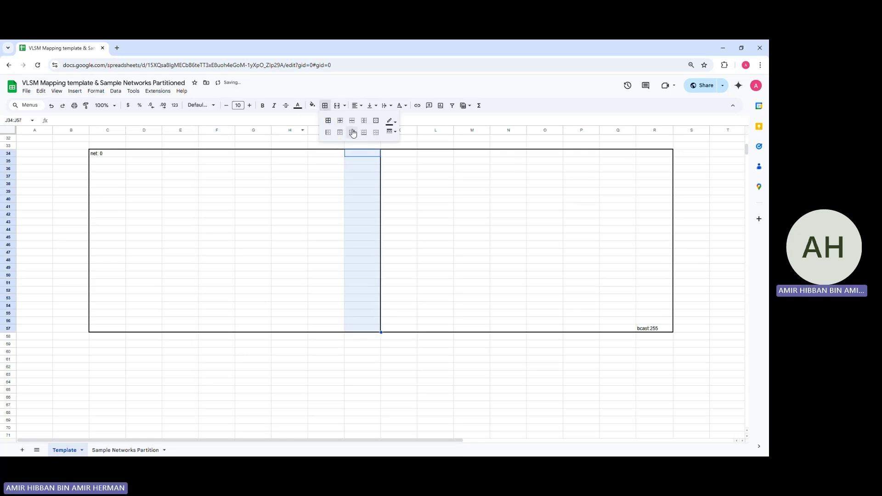
{"action": "left_click", "coordinate": [544, 321]}
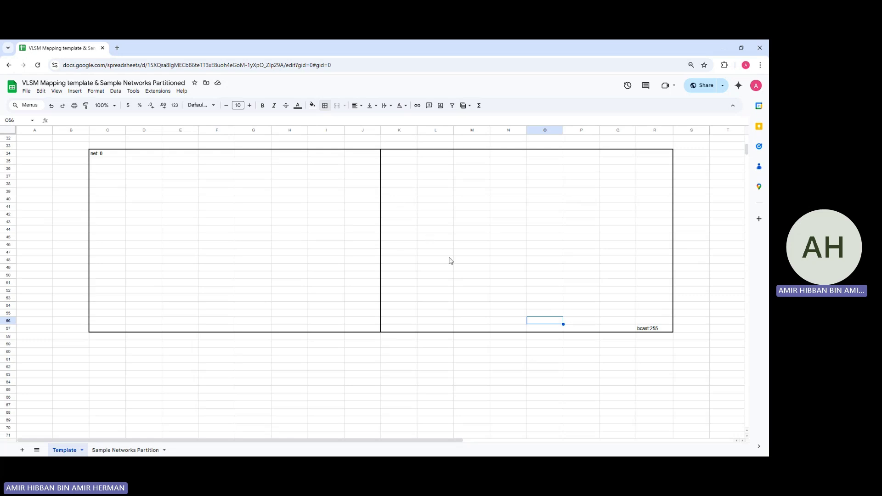
Enter "bcast :127" in J57 to end the first half and "net:128" in K34 to start the second half
{"action": "left_click", "coordinate": [366, 330]}
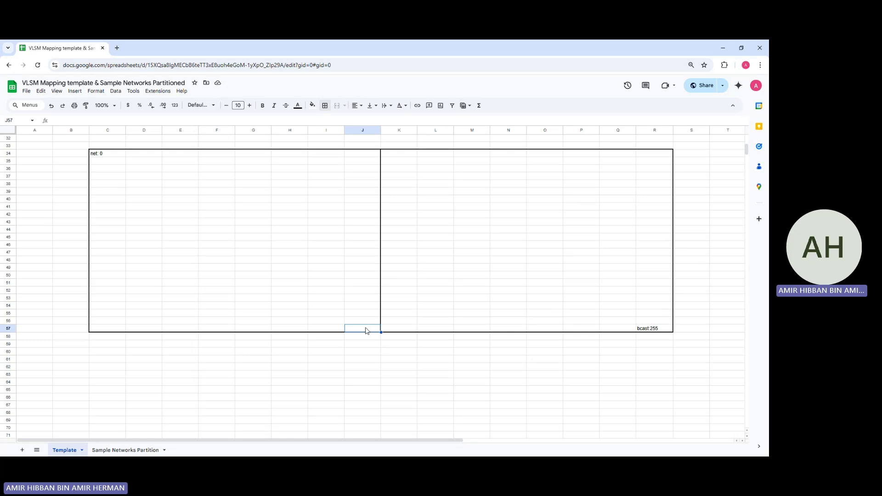
{"action": "type", "text": "bcast :127"}
{"action": "left_click", "coordinate": [403, 158]}
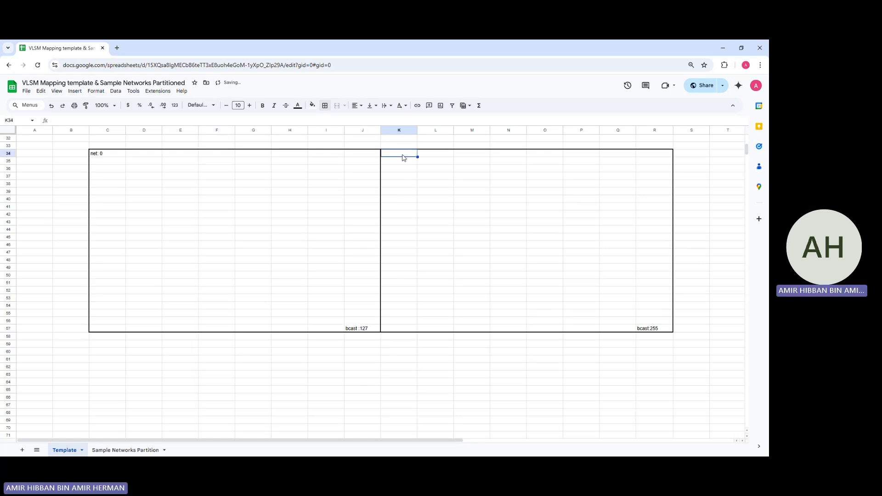
{"action": "type", "text": "netw"}
{"action": "type", "text": ":128"}
{"action": "left_click", "coordinate": [463, 238]}
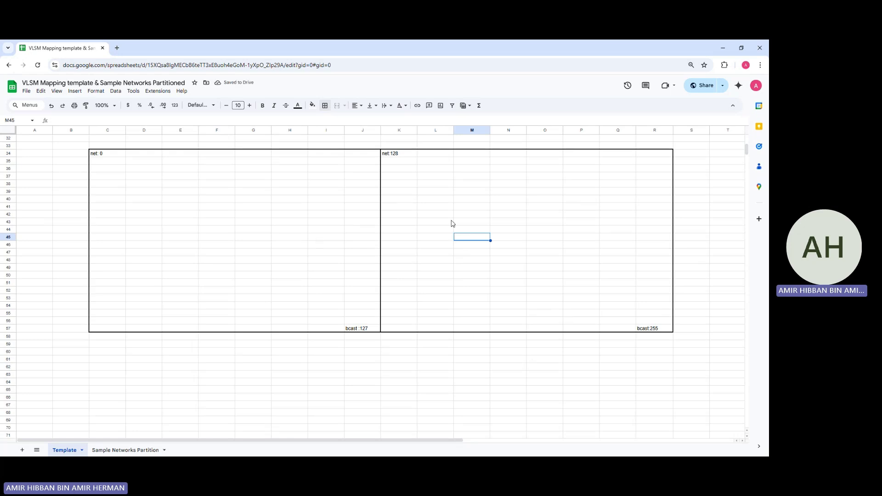
{"action": "left_click", "coordinate": [322, 230]}
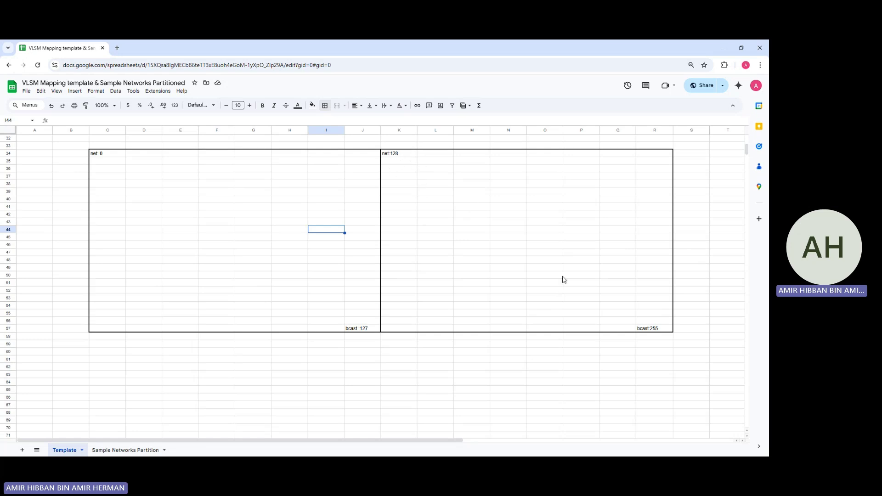
{"action": "left_click", "coordinate": [515, 238]}
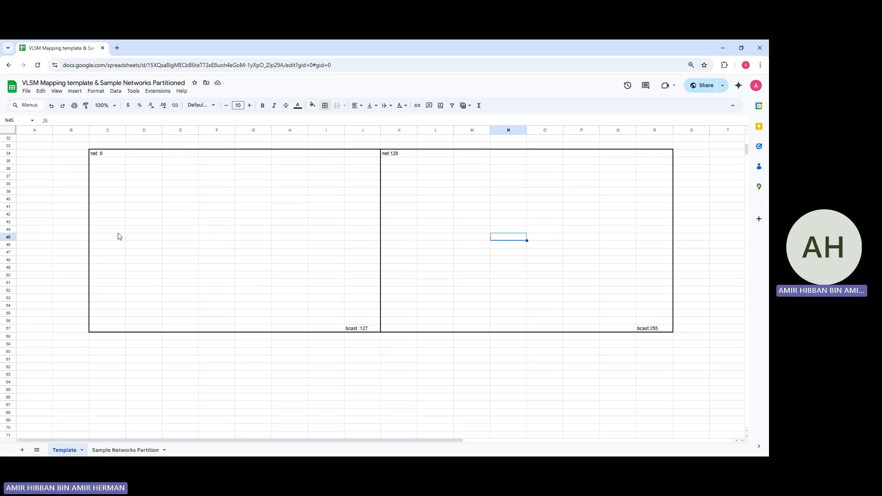
Divide both halves horizontally by adding a bottom border to cells C44:R44
{"action": "left_click_drag", "start_coordinate": [116, 233], "coordinate": [641, 232]}
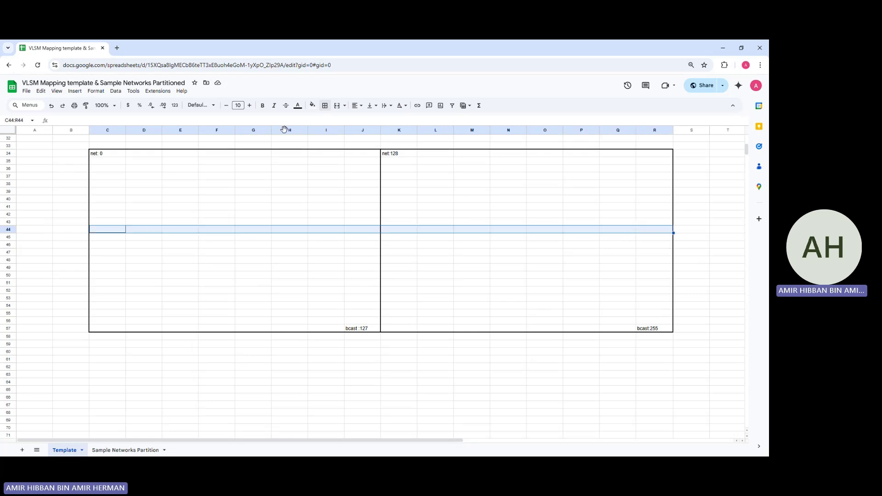
{"action": "left_click", "coordinate": [326, 109]}
{"action": "left_click", "coordinate": [364, 133]}
{"action": "left_click", "coordinate": [452, 238]}
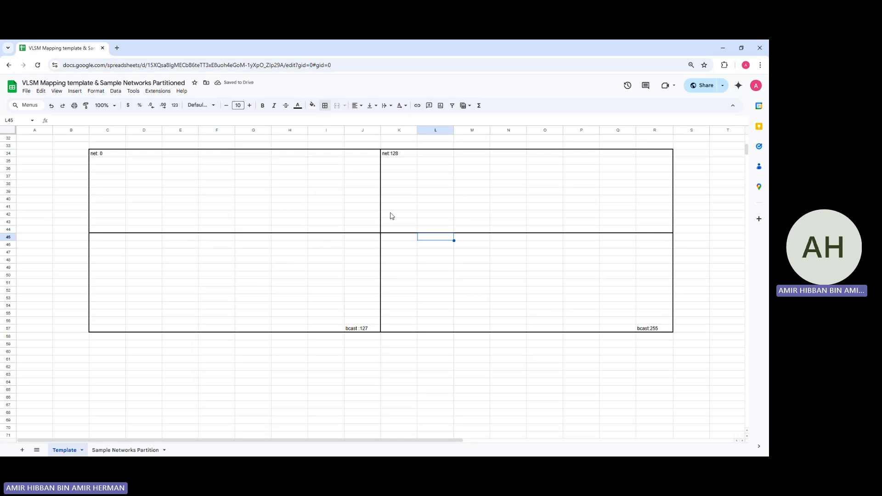
Enter "bcast: 63" in J44 and "net:64" in C45 to label the split of the first half
{"action": "left_click", "coordinate": [368, 231]}
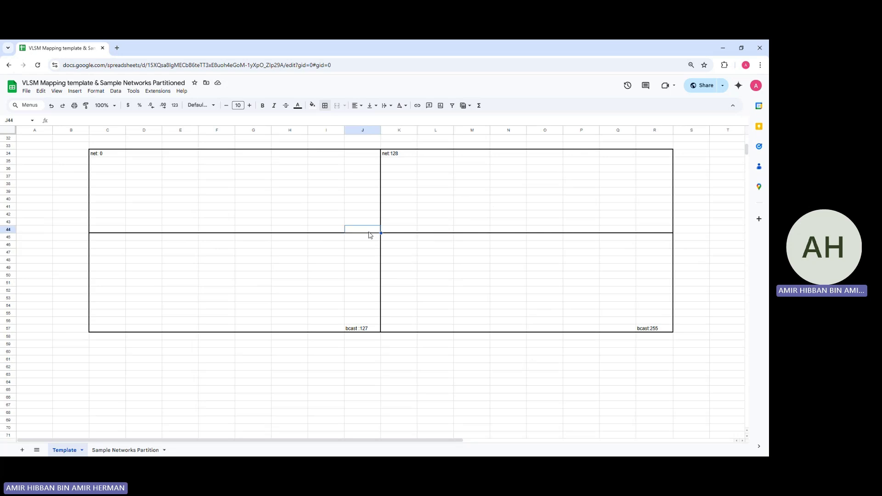
{"action": "type", "text": "bcast: 63"}
{"action": "left_click", "coordinate": [106, 239]}
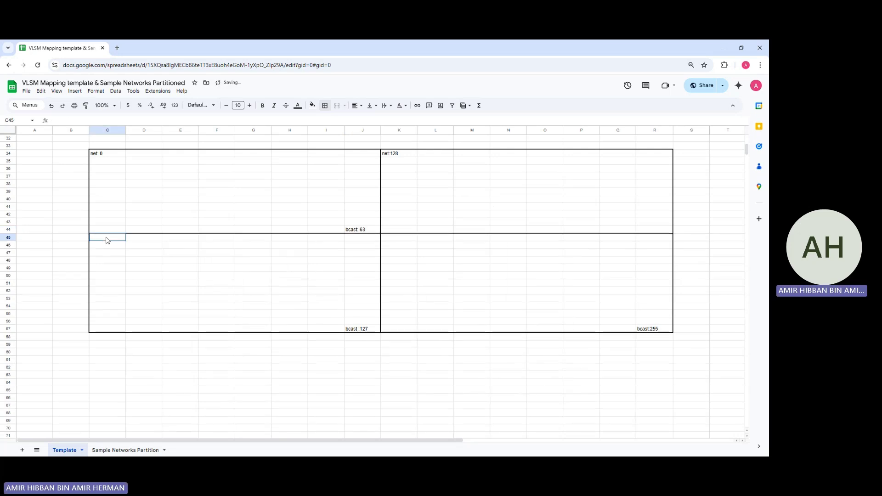
{"action": "type", "text": "net:"}
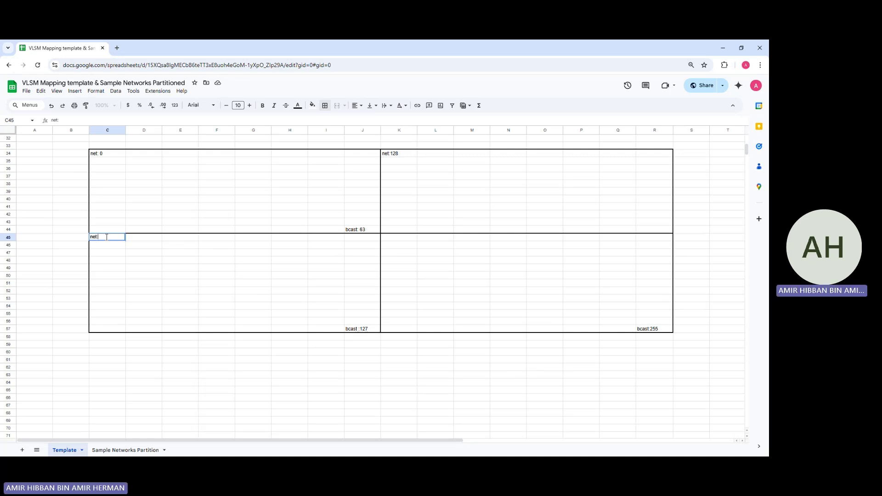
{"action": "type", "text": "64"}
{"action": "left_click", "coordinate": [398, 241]}
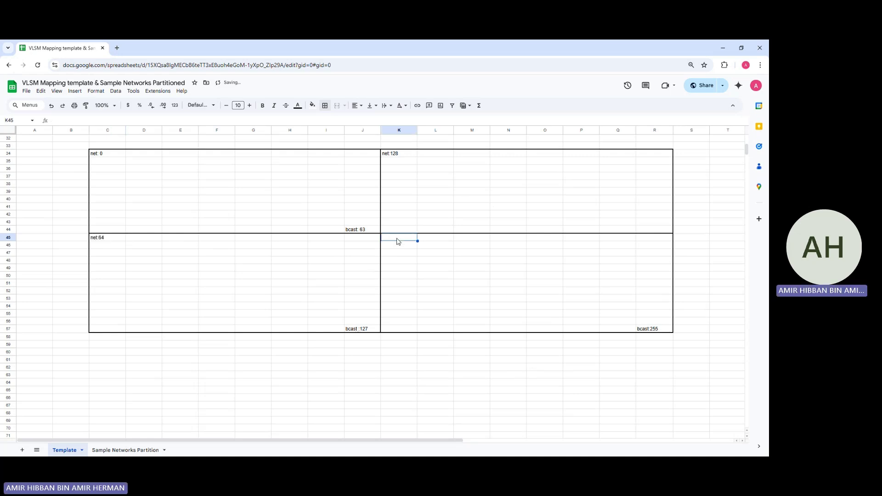
Enter "bcast: 190" in R44 and "net: 191" in K45 to label the split of the second half
{"action": "left_click", "coordinate": [652, 230]}
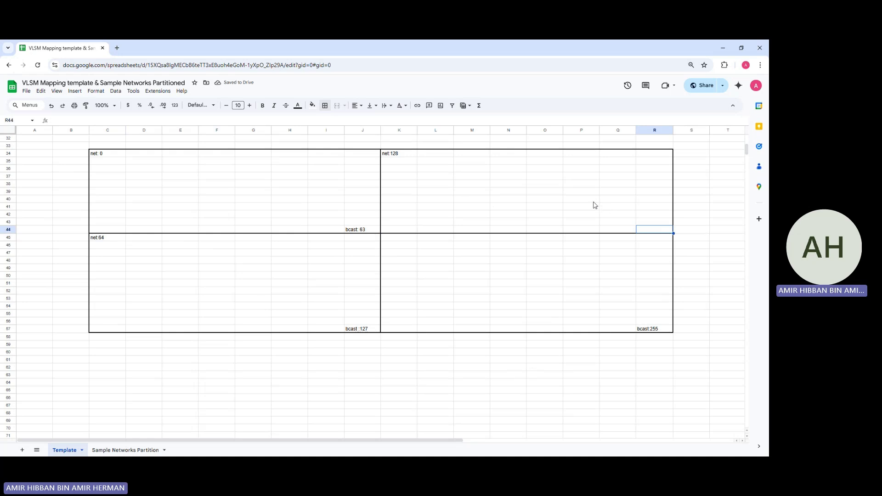
{"action": "type", "text": "bcast"}
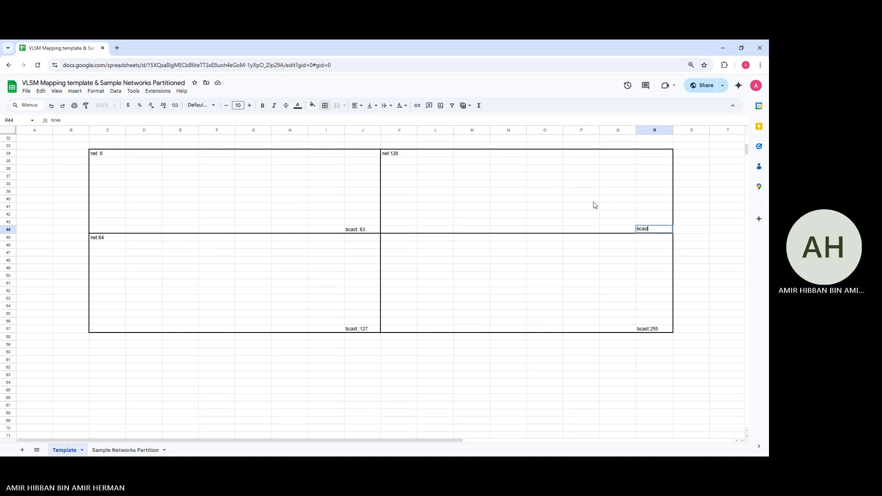
{"action": "type", "text": ": 190"}
{"action": "left_click", "coordinate": [395, 237]}
{"action": "type", "text": "net: 191"}
Split the two upper quarters vertically by adding right borders to F34:F44 and N34:N44
{"action": "left_click_drag", "start_coordinate": [217, 153], "coordinate": [230, 234]}
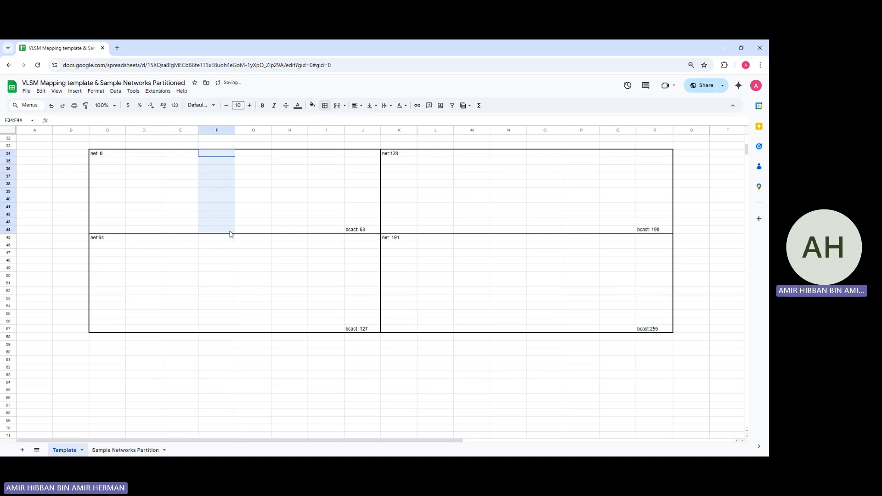
{"action": "left_click", "coordinate": [326, 106]}
{"action": "left_click", "coordinate": [352, 132]}
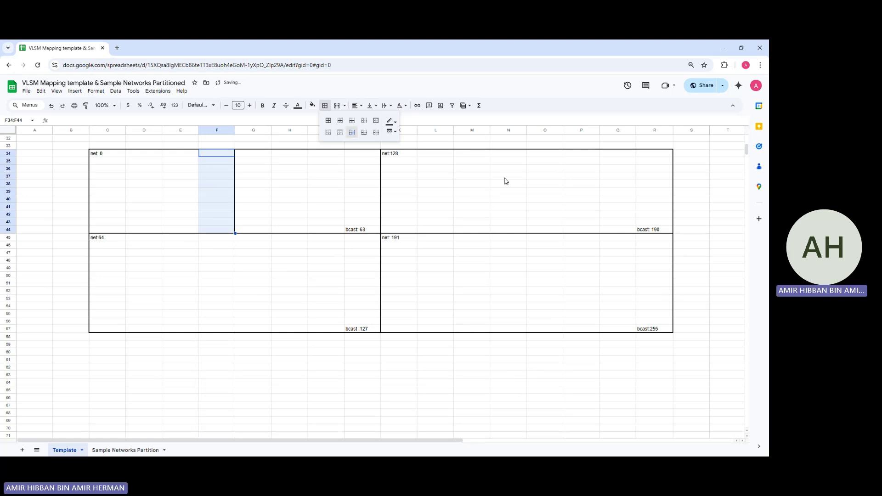
{"action": "left_click_drag", "start_coordinate": [510, 153], "coordinate": [525, 233]}
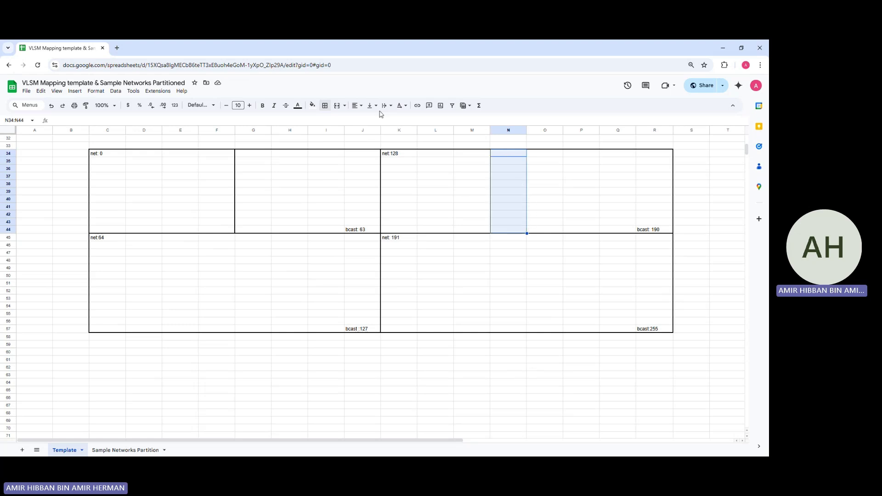
{"action": "left_click", "coordinate": [325, 105]}
{"action": "left_click", "coordinate": [352, 133]}
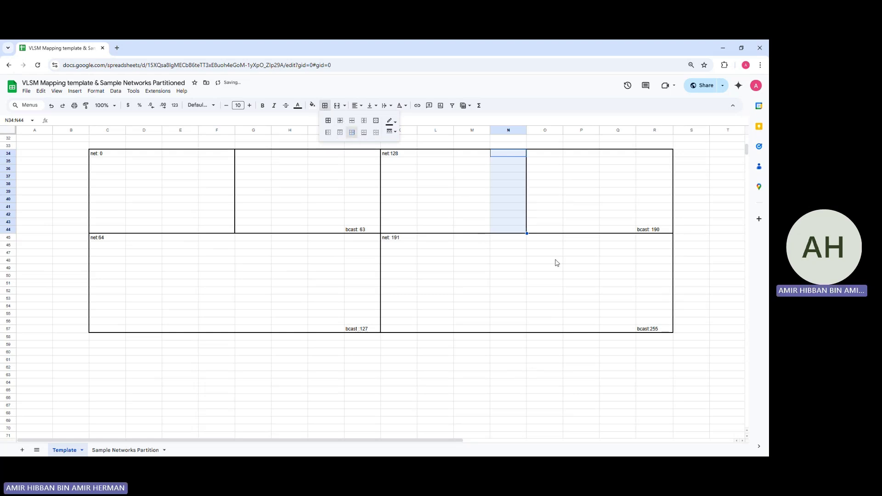
Split the two lower quarters vertically by adding right borders to N45:N57 and F45:F57
{"action": "left_click_drag", "start_coordinate": [513, 238], "coordinate": [520, 329]}
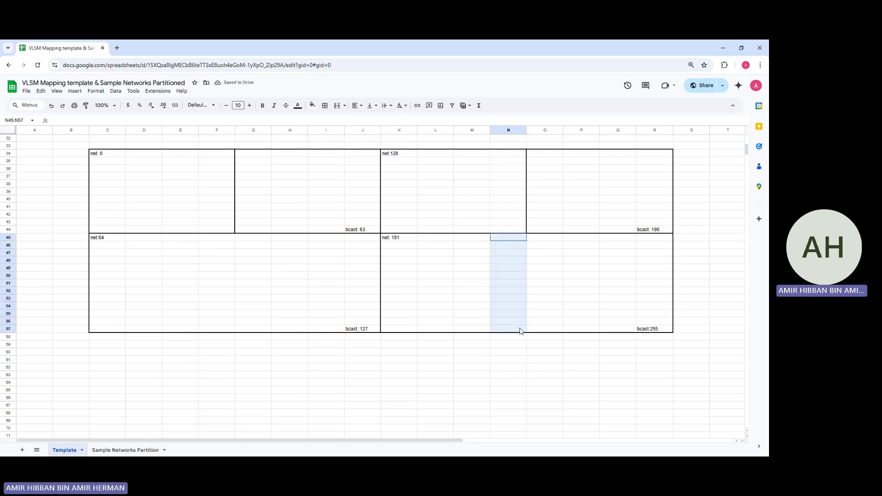
{"action": "left_click", "coordinate": [325, 106]}
{"action": "left_click", "coordinate": [352, 132]}
{"action": "left_click_drag", "start_coordinate": [222, 237], "coordinate": [230, 330]}
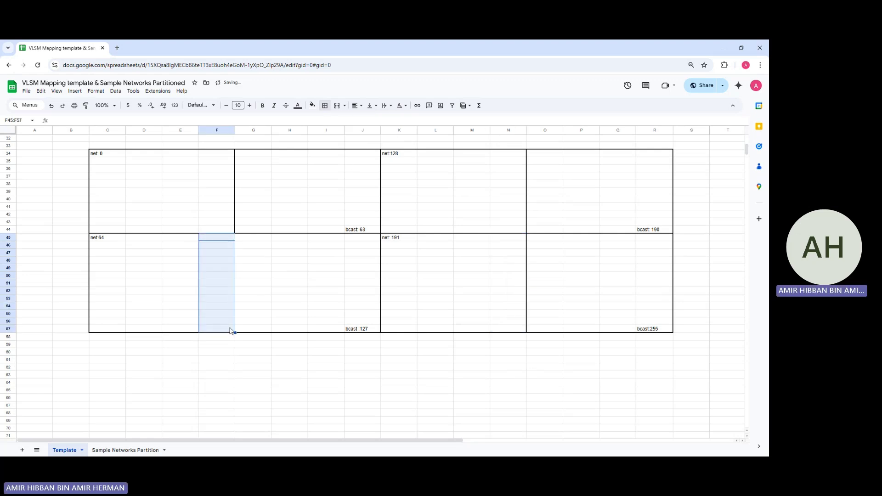
{"action": "left_click", "coordinate": [325, 106]}
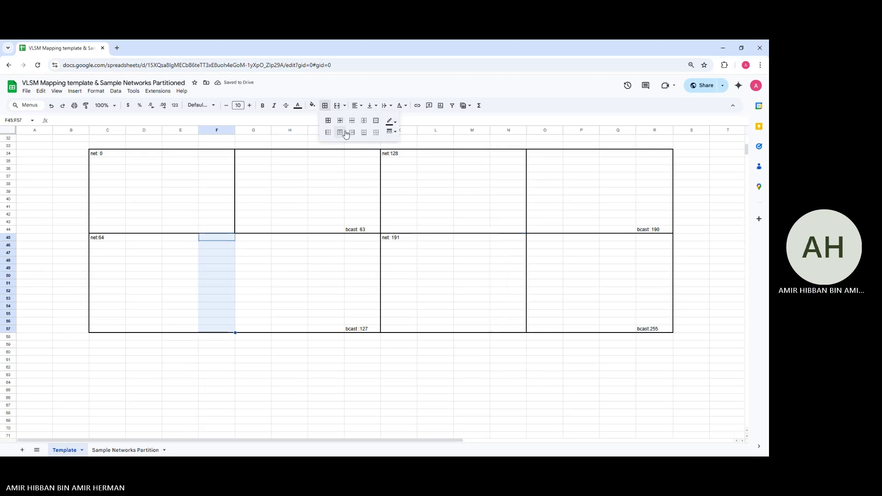
{"action": "left_click", "coordinate": [350, 133]}
{"action": "left_click", "coordinate": [325, 275]}
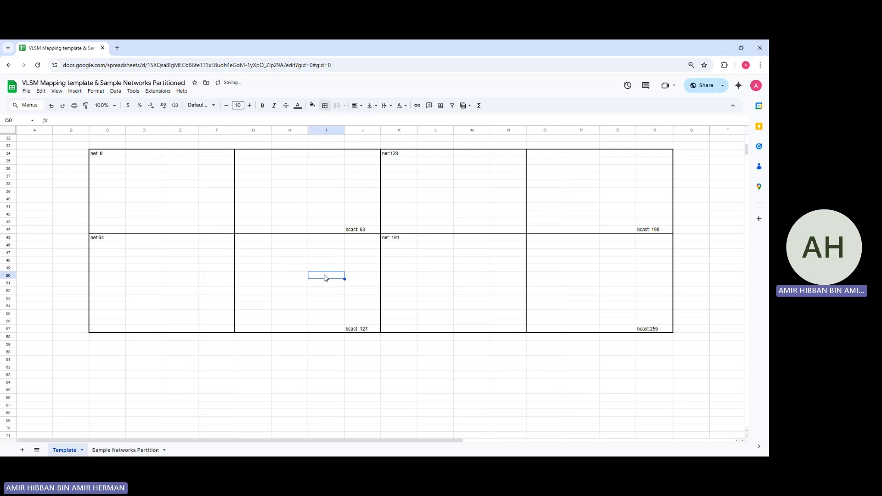
{"action": "left_click", "coordinate": [416, 277]}
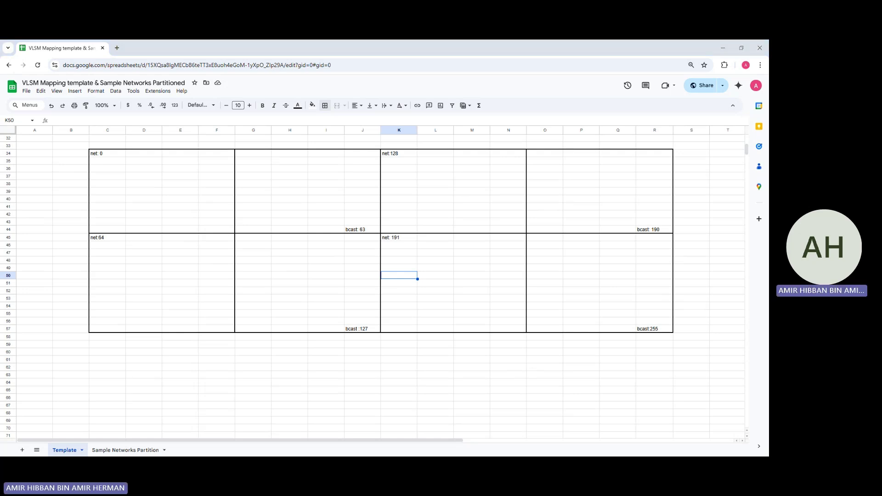
{"action": "left_click", "coordinate": [210, 231]}
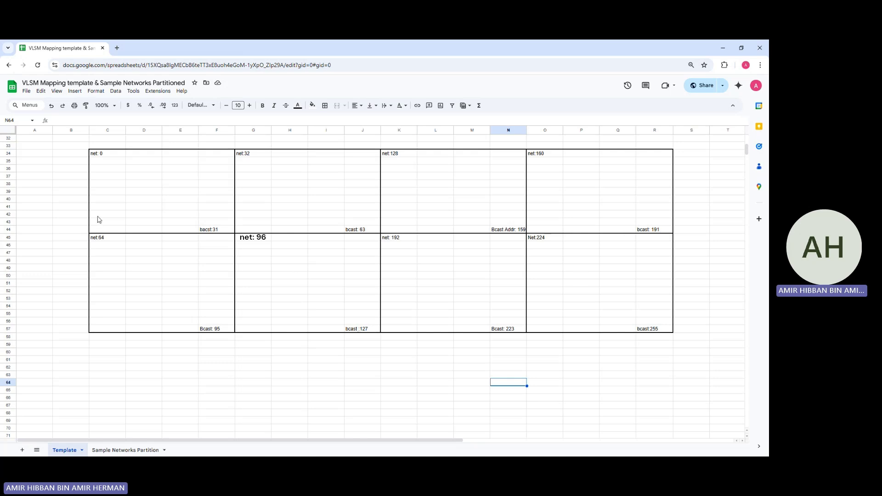
Halve the net 0 and net 32 blocks horizontally by adding bottom borders to C39:F39 and G39:J39
{"action": "left_click_drag", "start_coordinate": [103, 191], "coordinate": [222, 193]}
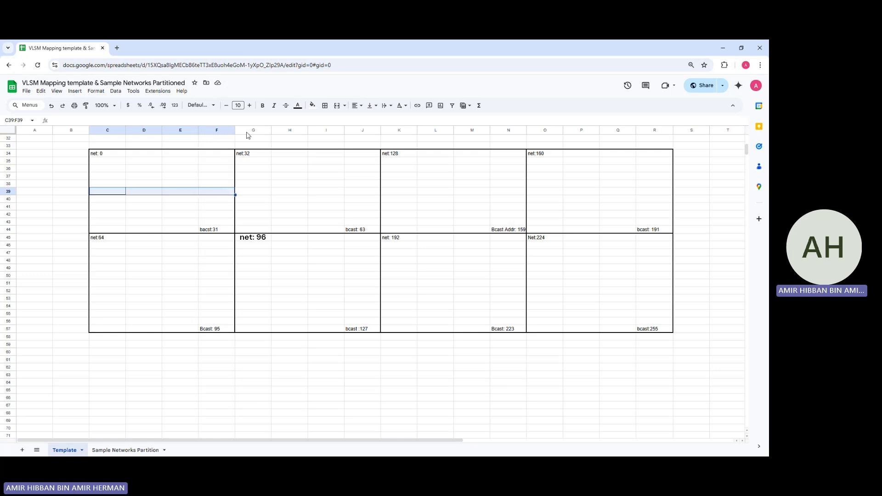
{"action": "left_click", "coordinate": [325, 105]}
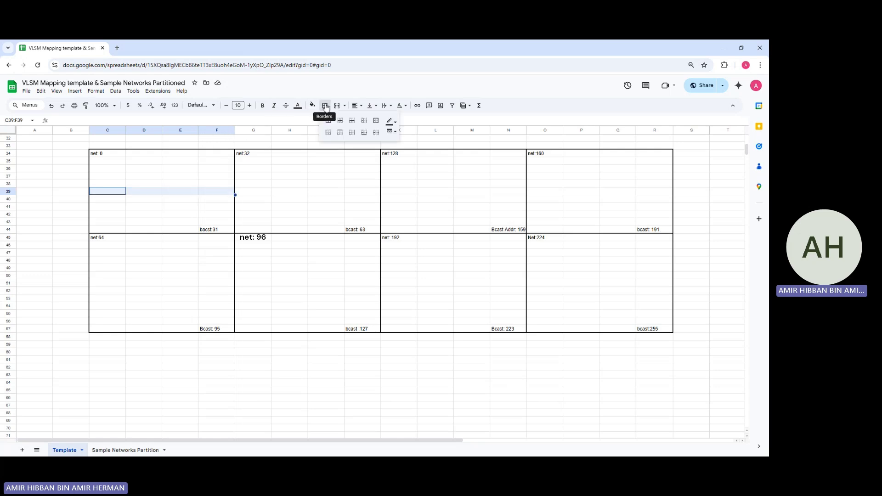
{"action": "left_click", "coordinate": [361, 134]}
{"action": "left_click_drag", "start_coordinate": [256, 193], "coordinate": [348, 191]}
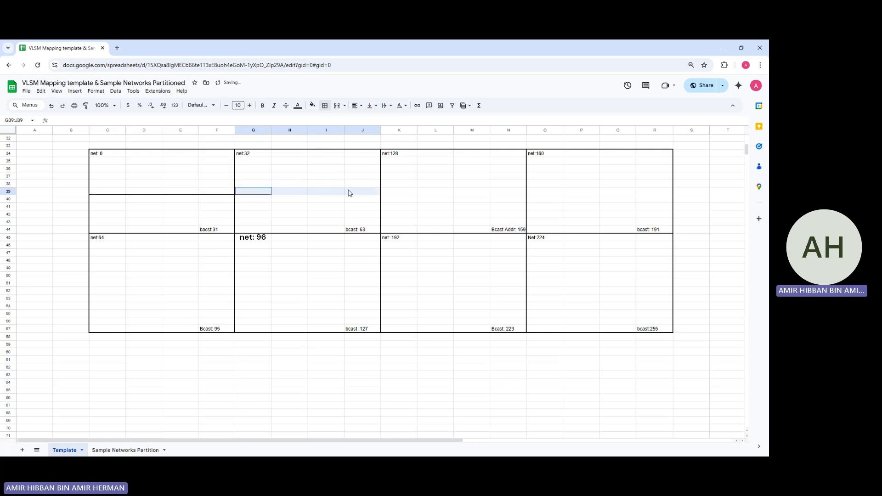
{"action": "left_click", "coordinate": [325, 106]}
{"action": "left_click", "coordinate": [364, 132]}
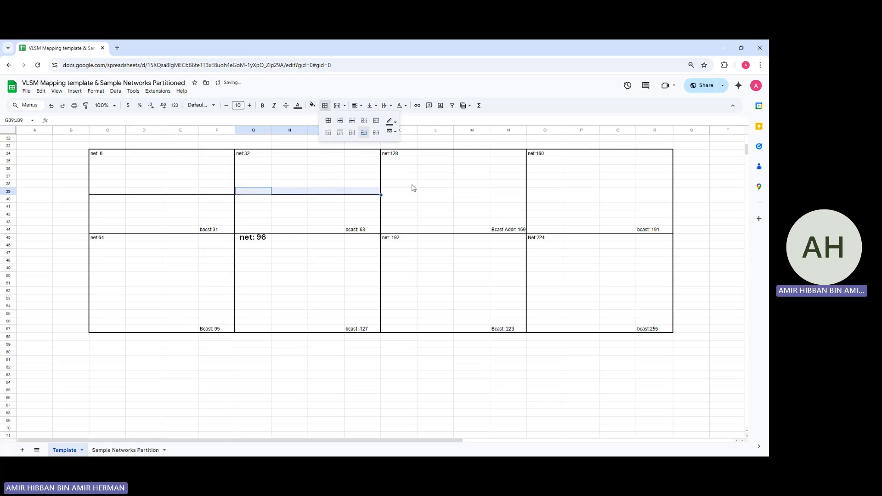
{"action": "left_click", "coordinate": [283, 214]}
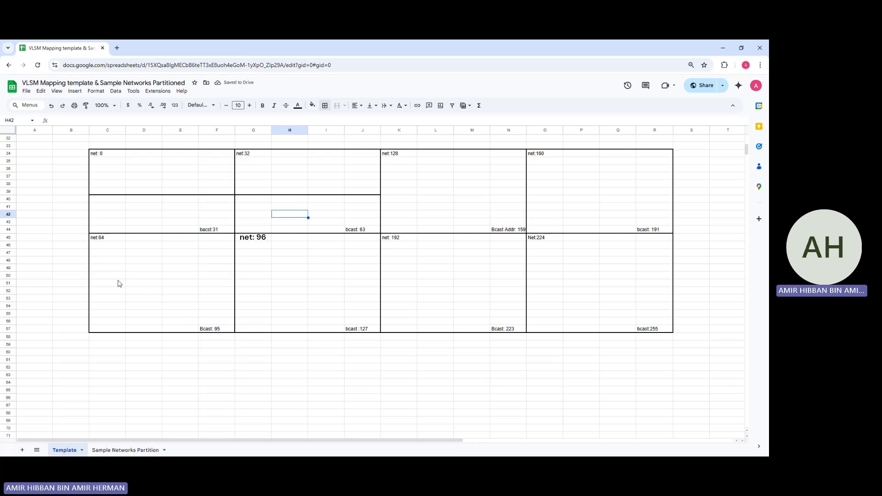
Halve the net 64 and net 96 blocks horizontally by adding bottom borders to C51:F51 and G51:J51
{"action": "left_click_drag", "start_coordinate": [115, 286], "coordinate": [215, 285]}
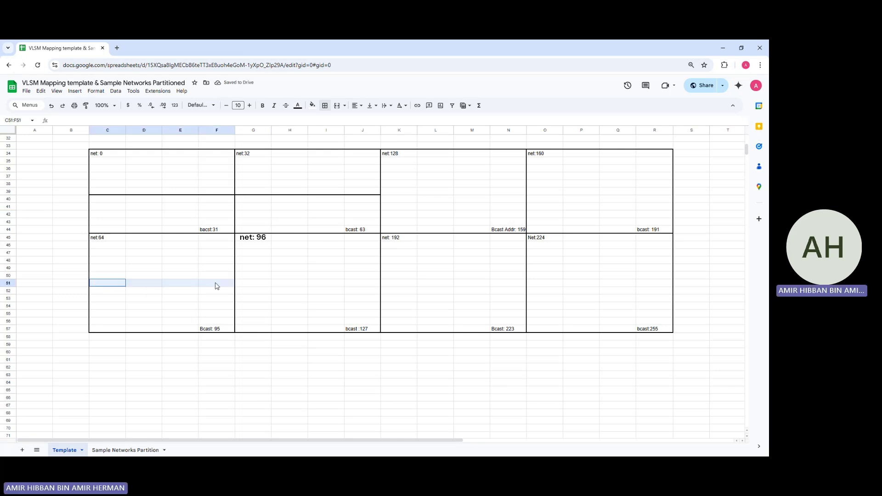
{"action": "left_click", "coordinate": [325, 108]}
{"action": "left_click", "coordinate": [364, 133]}
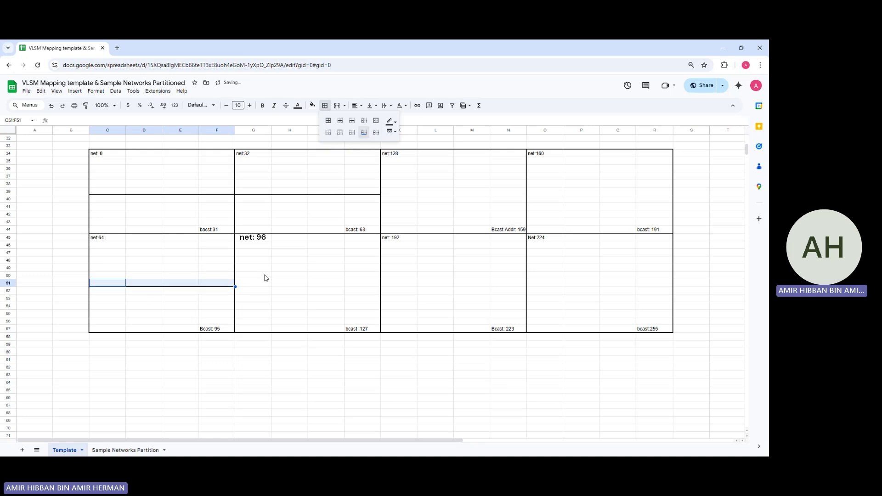
{"action": "left_click_drag", "start_coordinate": [259, 283], "coordinate": [370, 283]}
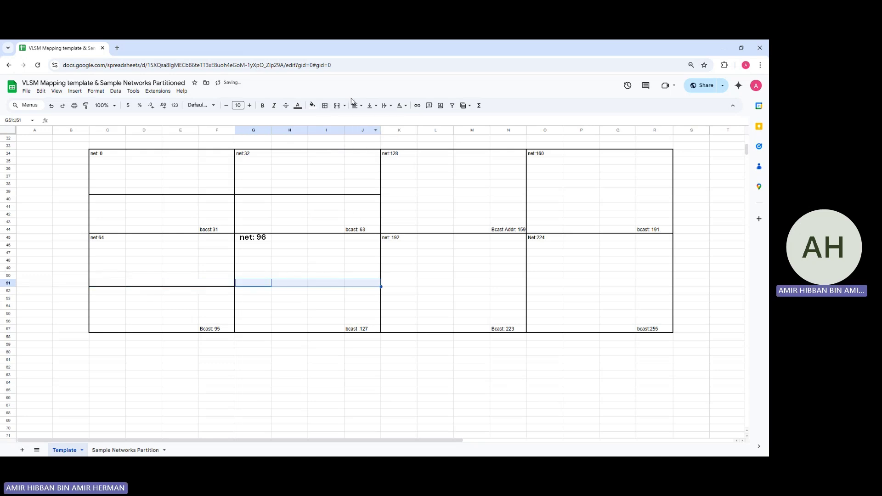
{"action": "left_click", "coordinate": [326, 107]}
{"action": "left_click", "coordinate": [364, 133]}
{"action": "left_click", "coordinate": [363, 260]}
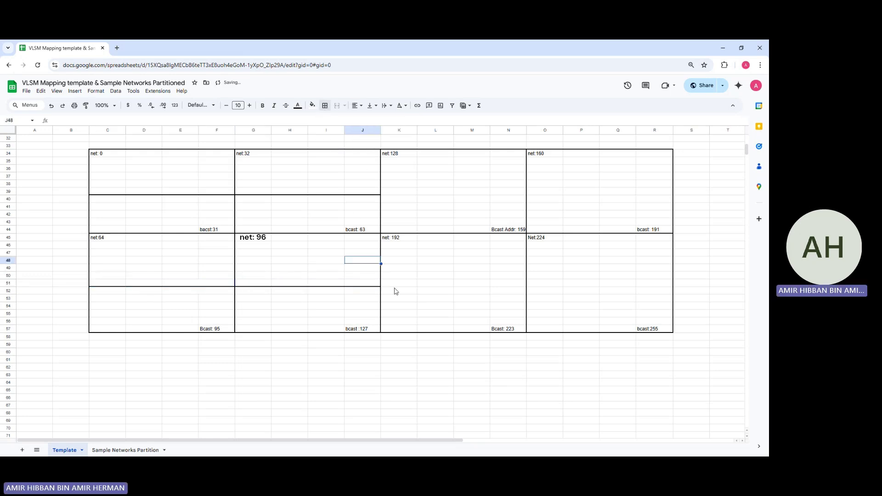
{"action": "left_click", "coordinate": [301, 315]}
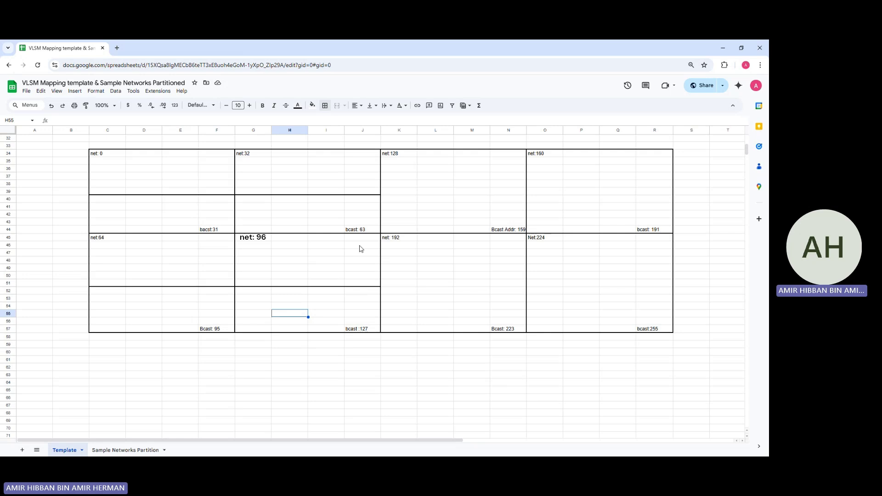
Halve the net 128 and net 160 blocks horizontally by adding bottom borders to K39:N39 and O39:R39
{"action": "left_click", "coordinate": [399, 196]}
{"action": "left_click_drag", "start_coordinate": [399, 196], "coordinate": [514, 192]}
{"action": "left_click", "coordinate": [324, 105]}
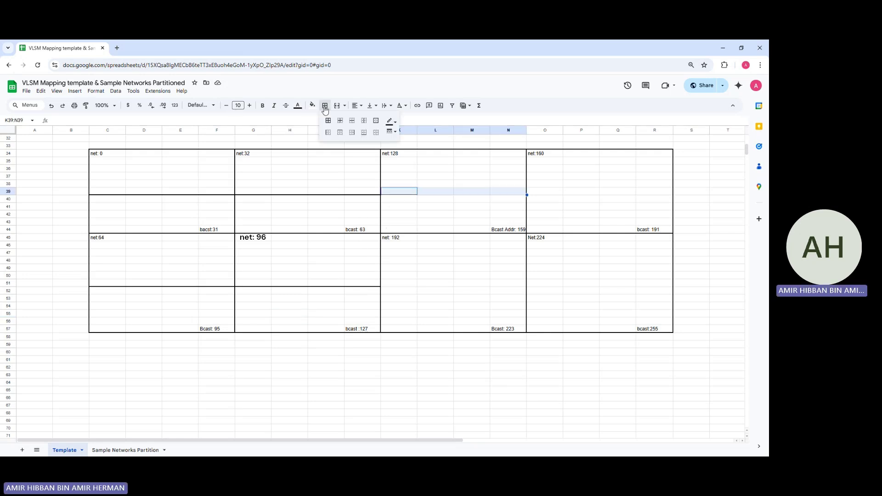
{"action": "left_click", "coordinate": [370, 133]}
{"action": "left_click_drag", "start_coordinate": [537, 191], "coordinate": [654, 191]}
{"action": "left_click", "coordinate": [325, 106]}
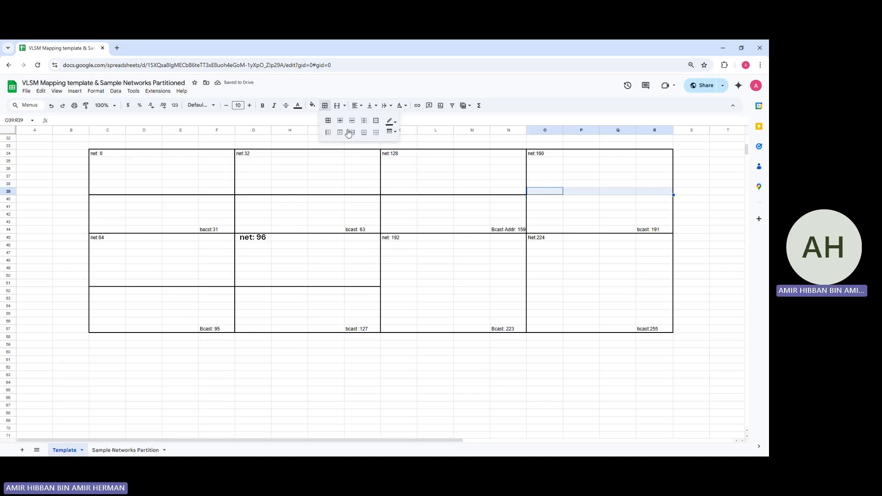
{"action": "left_click", "coordinate": [364, 133]}
Halve the net 192 and net 224 blocks horizontally by adding bottom borders to K51:N51 and O51:R51
{"action": "left_click_drag", "start_coordinate": [397, 283], "coordinate": [515, 286]}
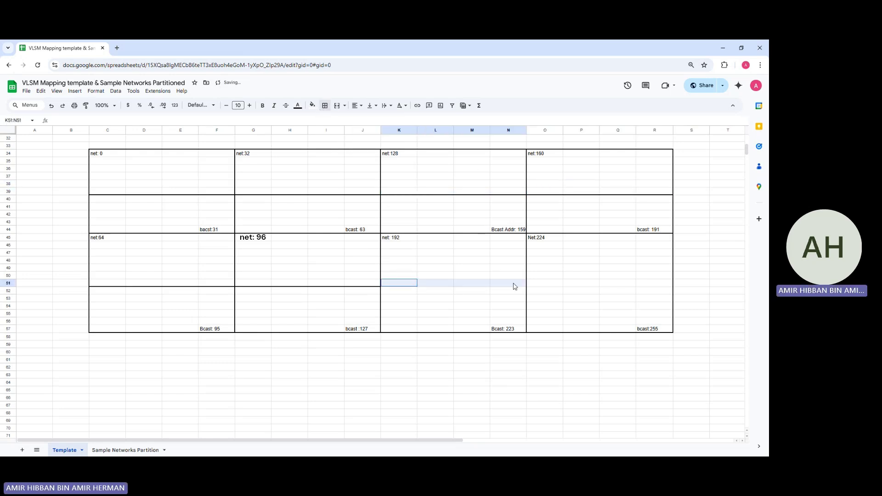
{"action": "left_click", "coordinate": [325, 106]}
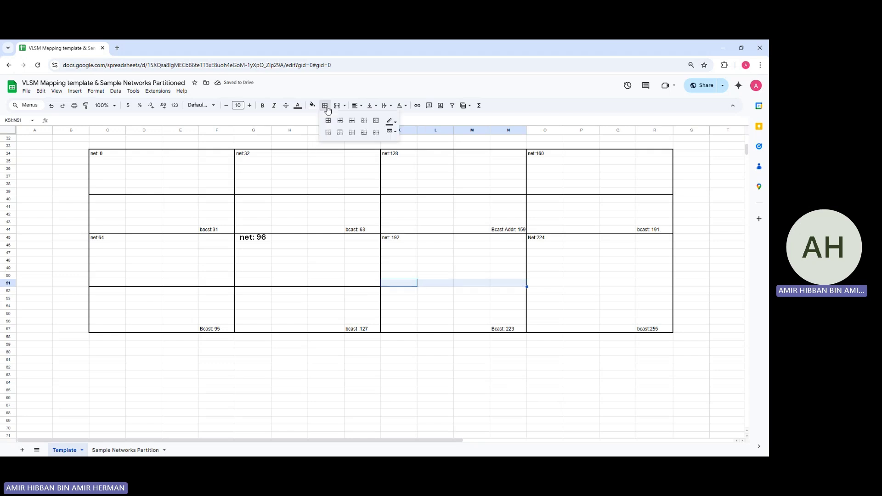
{"action": "left_click", "coordinate": [363, 132]}
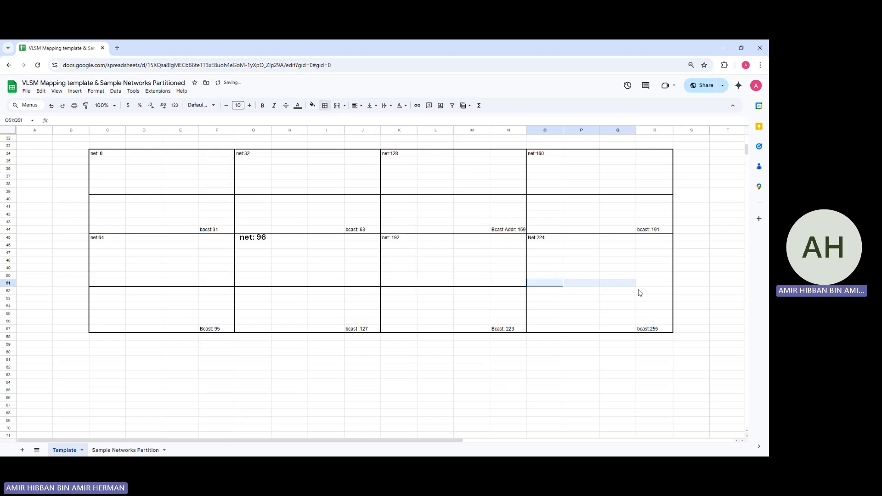
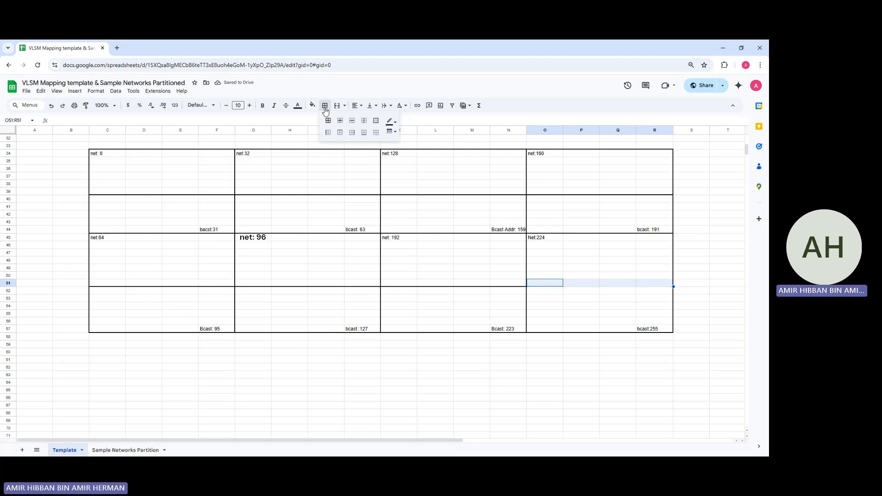
{"action": "left_click", "coordinate": [363, 132]}
{"action": "left_click", "coordinate": [561, 300]}
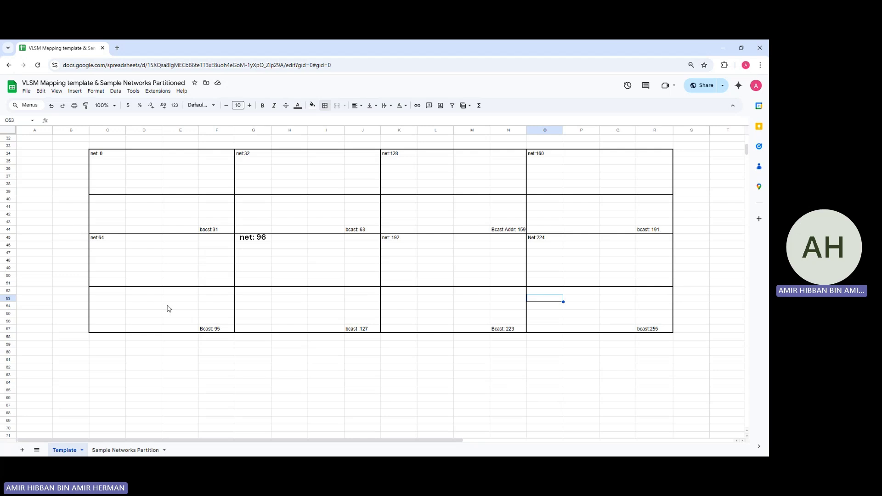
{"action": "left_click", "coordinate": [216, 192]}
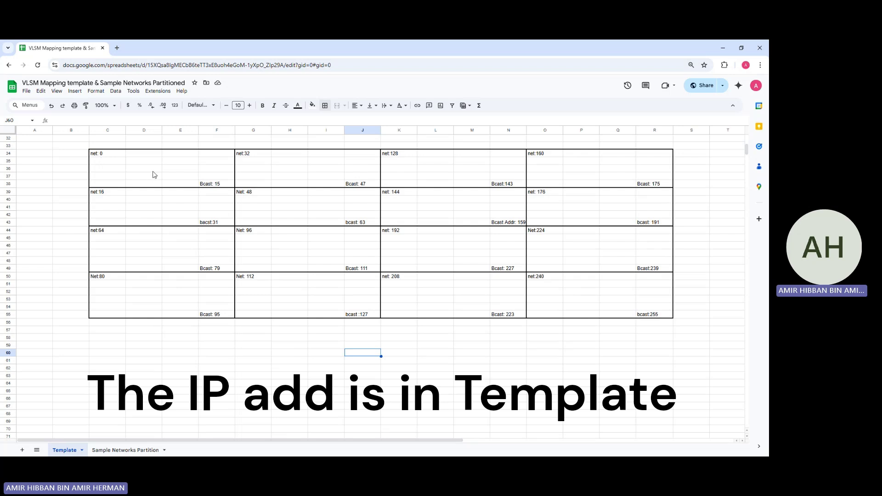
{"action": "left_click", "coordinate": [278, 354]}
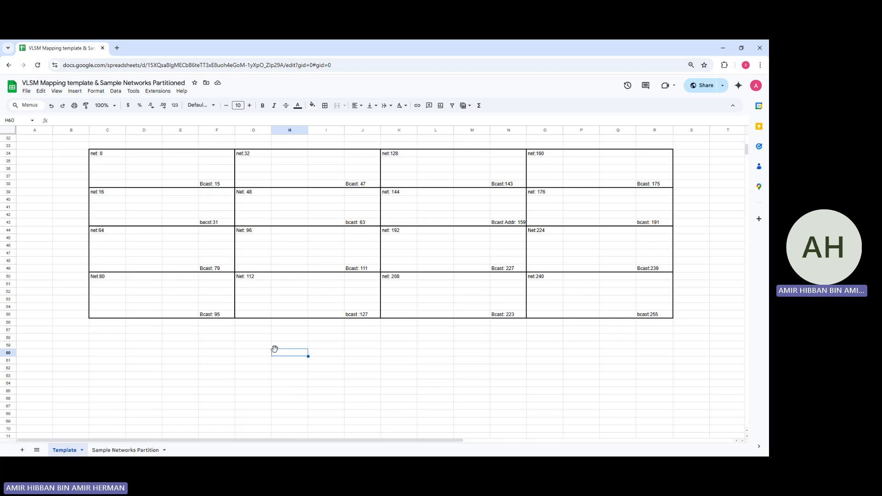
{"action": "left_click_drag", "start_coordinate": [275, 349], "coordinate": [347, 334]}
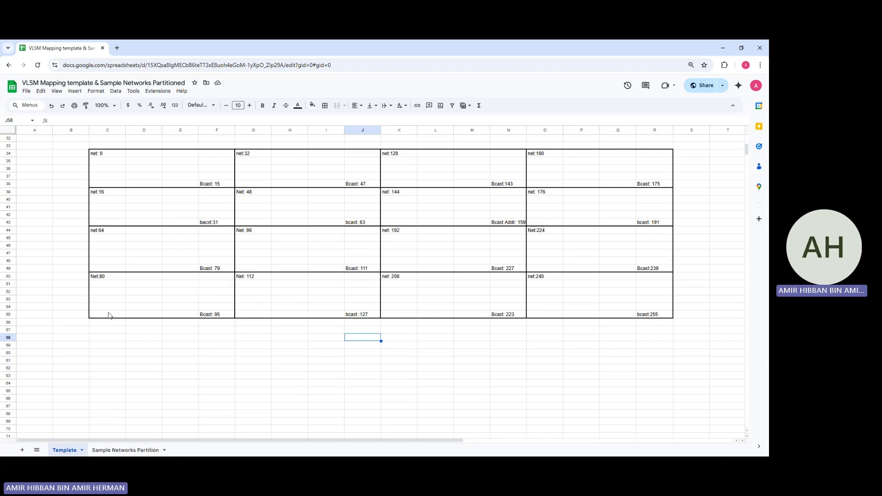
Switch to Cisco Packet Tracer and place notes reading 200.8.25.X and 255.255.255.240 above the topology
{"action": "key", "text": "alt+Tab"}
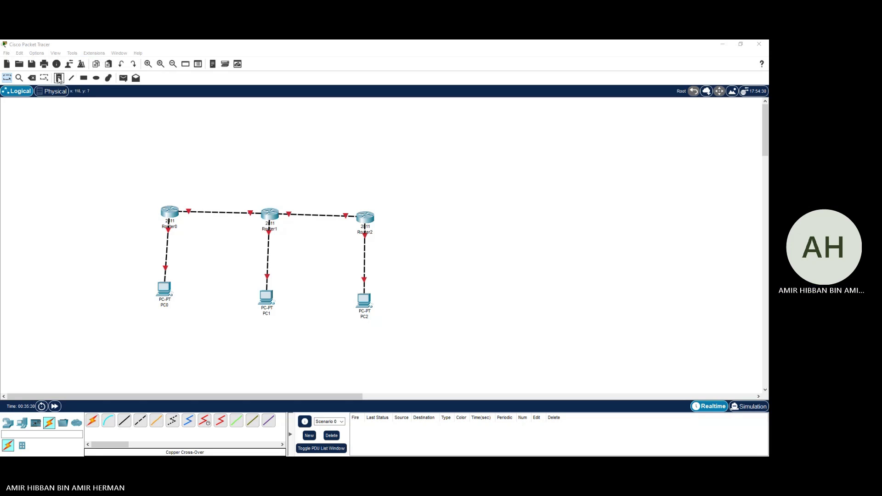
{"action": "type", "text": "200.8.25.X"}
{"action": "left_click", "coordinate": [156, 140]}
{"action": "left_click", "coordinate": [156, 140]}
{"action": "type", "text": "200.8"}
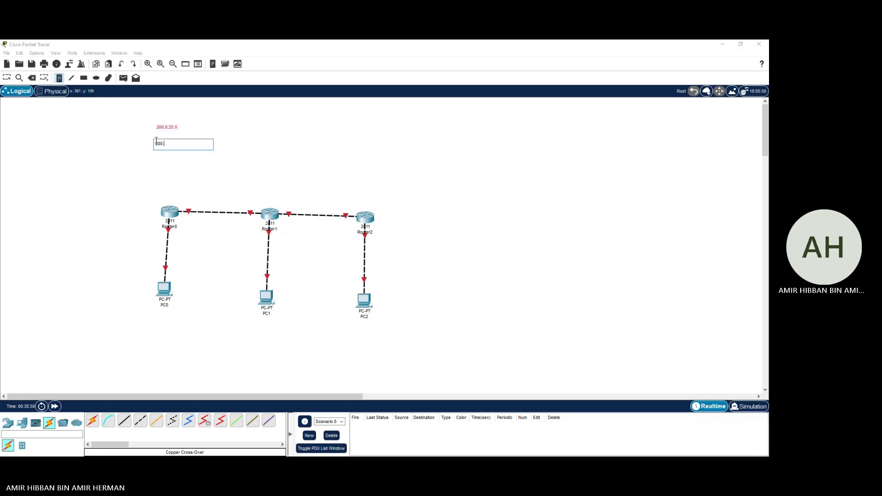
{"action": "type", "text": ".25.X  255.255.255.240"}
{"action": "key", "text": "Escape"}
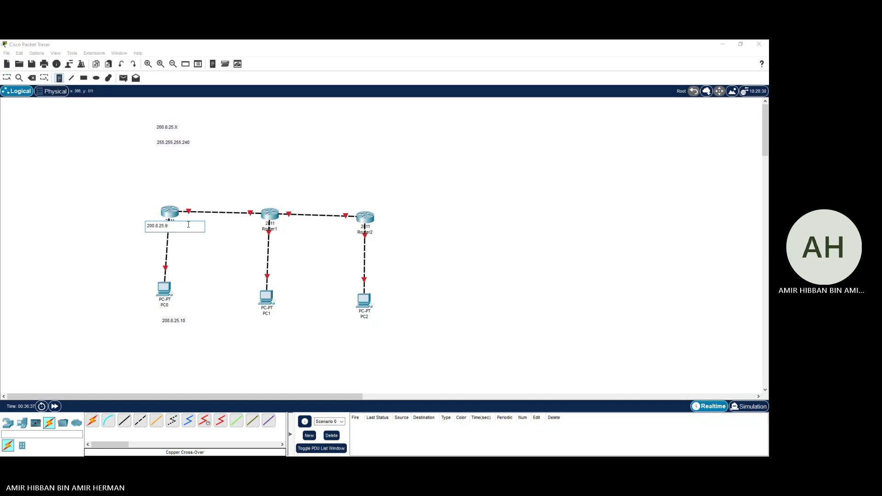
Finish the 200.8.25.9 note by Router0 and add a 200.8.25.0 note beside the Router0–PC0 link
{"action": "key", "text": "Escape"}
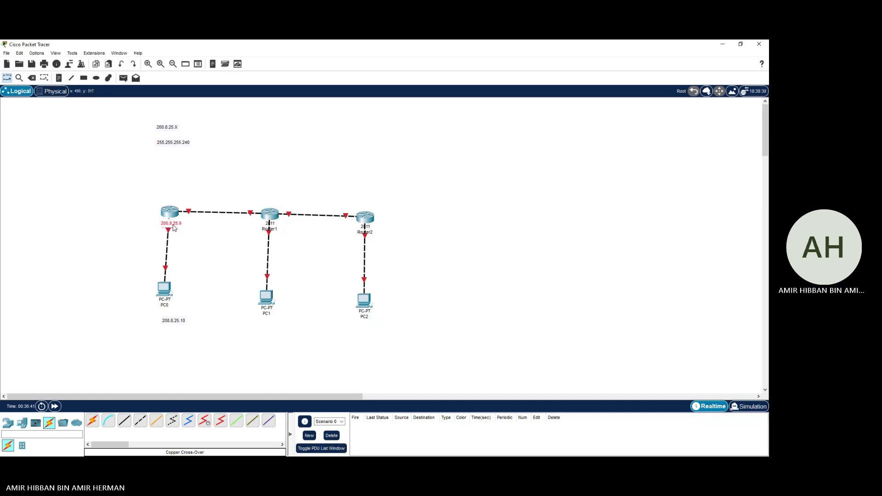
{"action": "key", "text": "n"}
{"action": "left_click", "coordinate": [118, 266]}
{"action": "type", "text": "200.8.25.0"}
{"action": "left_click_drag", "start_coordinate": [108, 266], "coordinate": [138, 252]}
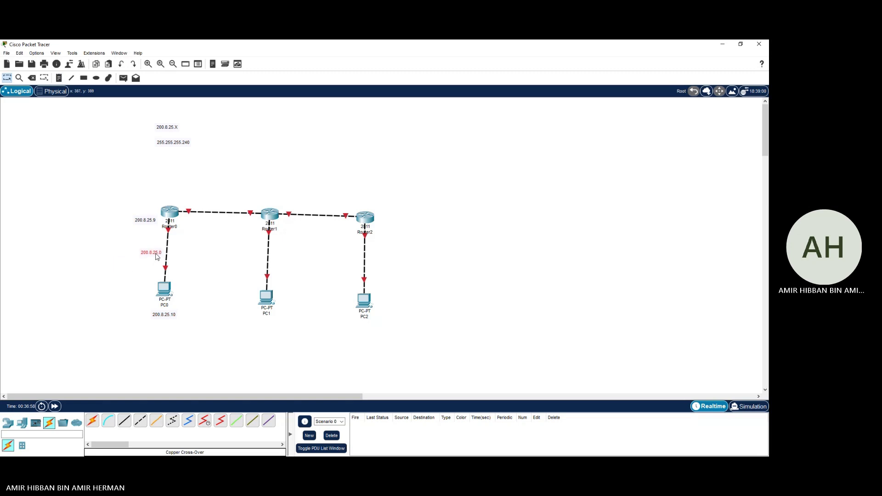
Align Router1 and Router2 with Router0, and label the Router0–Router1 link with notes 200.8.25.55, 200.8.25.48 and 200.8.25.60
{"action": "left_click_drag", "start_coordinate": [270, 215], "coordinate": [269, 212]}
{"action": "left_click_drag", "start_coordinate": [368, 221], "coordinate": [367, 215]}
{"action": "key", "text": "n"}
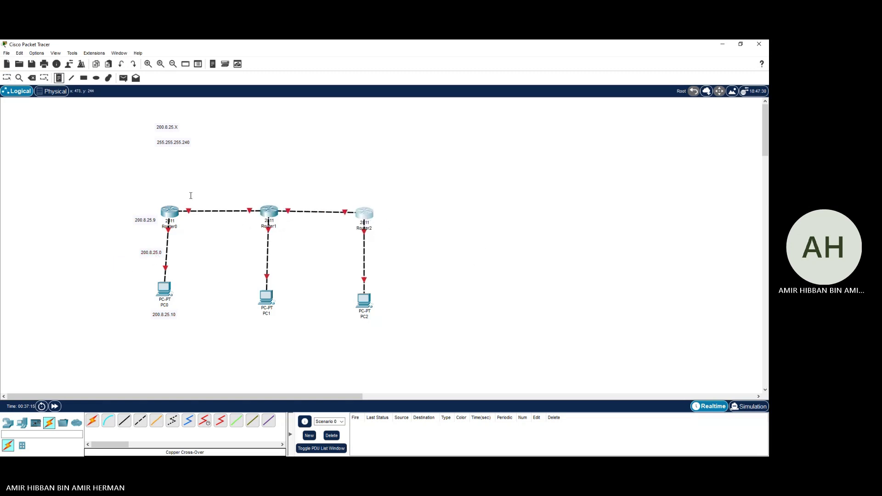
{"action": "left_click", "coordinate": [180, 193]}
{"action": "type", "text": "200.8.25.55"}
{"action": "left_click", "coordinate": [212, 221]}
{"action": "type", "text": "200.8.25.48"}
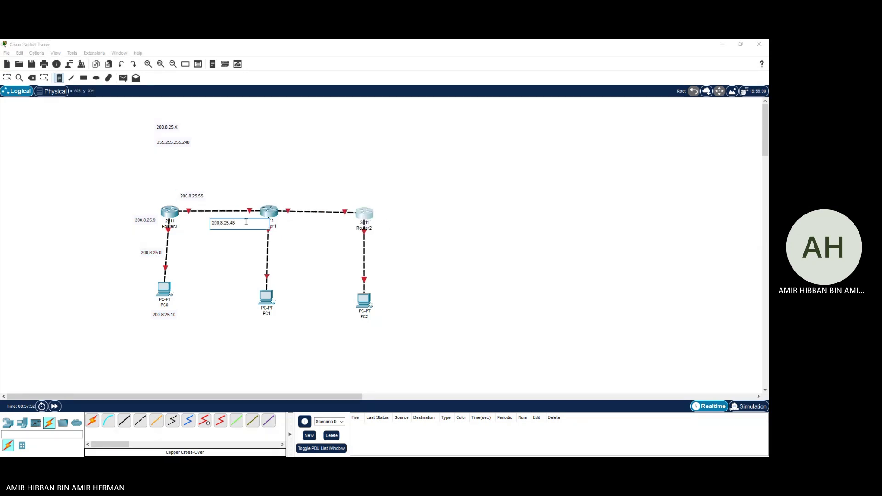
{"action": "left_click", "coordinate": [256, 193]}
{"action": "type", "text": "200.8.25.60"}
{"action": "left_click_drag", "start_coordinate": [191, 196], "coordinate": [183, 196]}
{"action": "left_click_drag", "start_coordinate": [265, 194], "coordinate": [217, 220]}
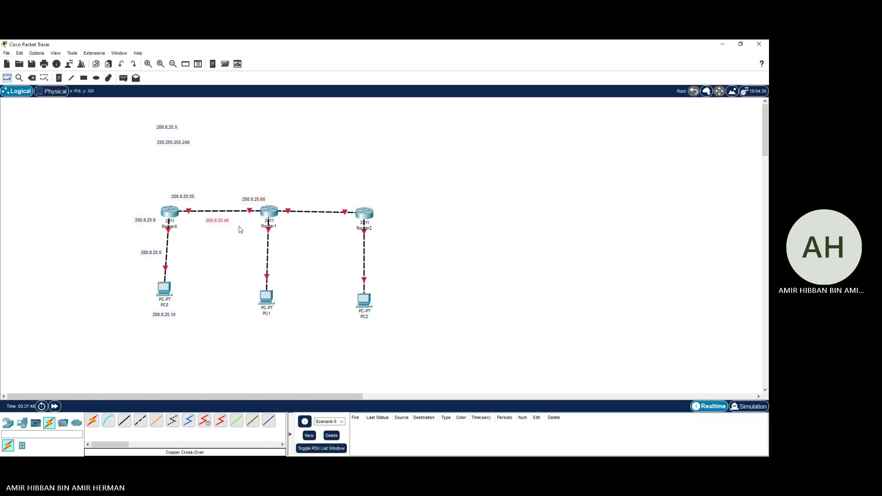
Label the Router1–Router2 link with network note 200.8.25.112 below it, 200.8.25.115 at Router1 and 200.8.25.120 at Router2
{"action": "left_click", "coordinate": [288, 197]}
{"action": "type", "text": "200.8.25."}
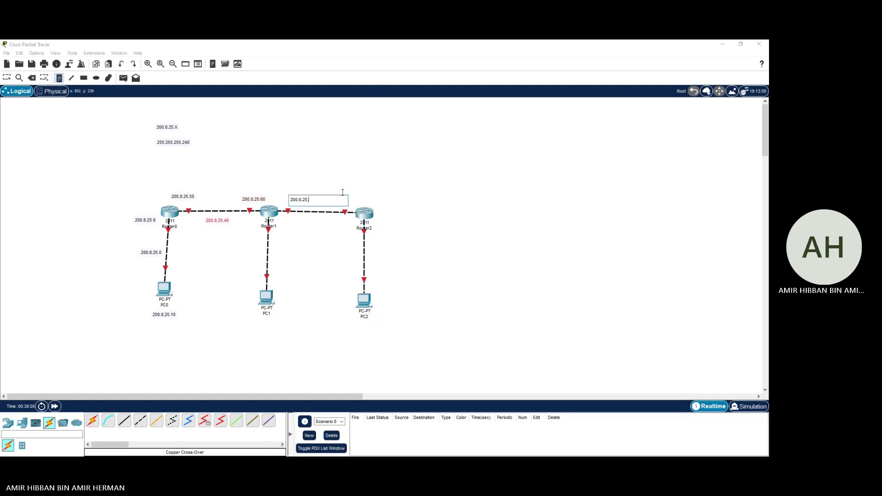
{"action": "type", "text": "112"}
{"action": "left_click", "coordinate": [296, 231]}
{"action": "type", "text": "200.8.25.115"}
{"action": "left_click", "coordinate": [295, 251]}
{"action": "type", "text": "200.8.25.120"}
{"action": "left_click_drag", "start_coordinate": [306, 204], "coordinate": [319, 220]}
{"action": "left_click_drag", "start_coordinate": [309, 232], "coordinate": [286, 197]}
{"action": "left_click_drag", "start_coordinate": [308, 253], "coordinate": [347, 198]}
Add notes 200.8.25.80 beside the Router1–PC1 link, 200.8.25.85 under Router1 and 200.8.25.90 under PC1
{"action": "key", "text": "n"}
{"action": "left_click", "coordinate": [475, 171]}
{"action": "type", "text": "200.8.25.80"}
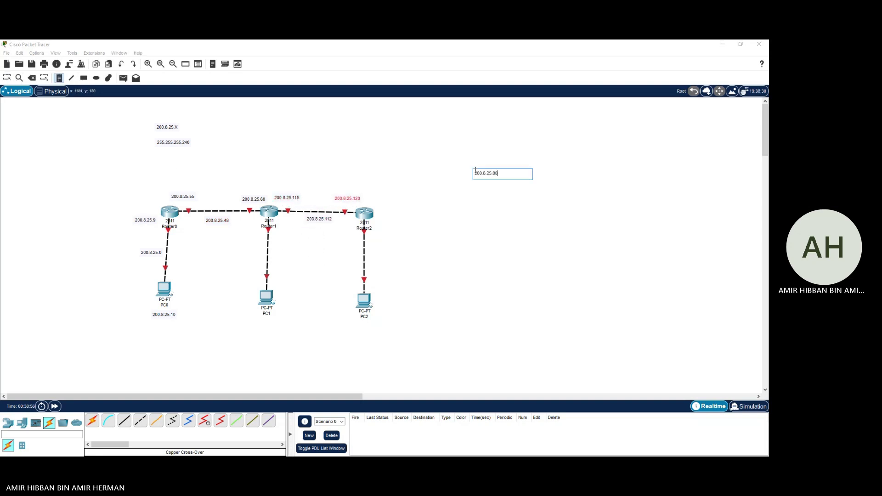
{"action": "left_click", "coordinate": [475, 195]}
{"action": "type", "text": "200.8.25.85"}
{"action": "left_click", "coordinate": [475, 221]}
{"action": "type", "text": "200.8.25.90"}
{"action": "key", "text": "Escape"}
{"action": "left_click_drag", "start_coordinate": [493, 178], "coordinate": [293, 258]}
{"action": "left_click_drag", "start_coordinate": [489, 199], "coordinate": [269, 224]}
{"action": "left_click_drag", "start_coordinate": [487, 223], "coordinate": [264, 321]}
{"action": "left_click_drag", "start_coordinate": [254, 199], "coordinate": [255, 197]}
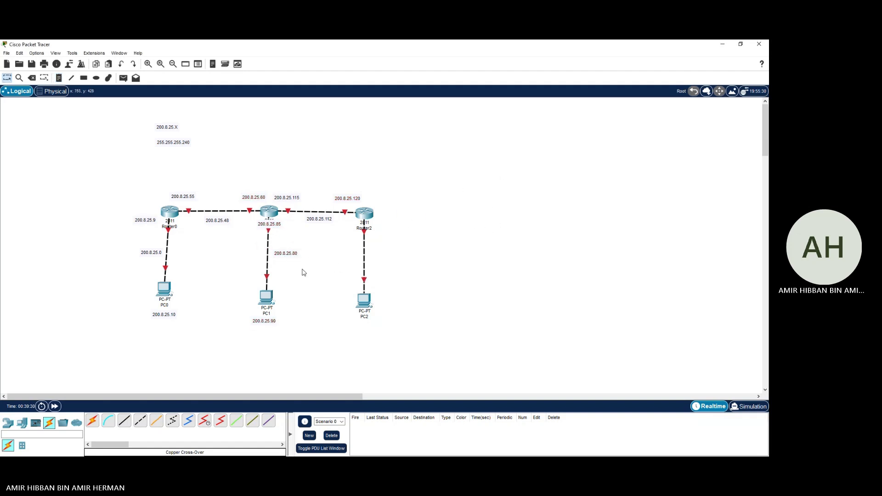
Add notes 200.8.25.224 beside the Router2–PC2 link, 200.8.25.230 beside Router2 and 200.8.25.235 under PC2
{"action": "key", "text": "n"}
{"action": "left_click", "coordinate": [450, 223]}
{"action": "type", "text": "200.8.25.224"}
{"action": "left_click", "coordinate": [446, 247]}
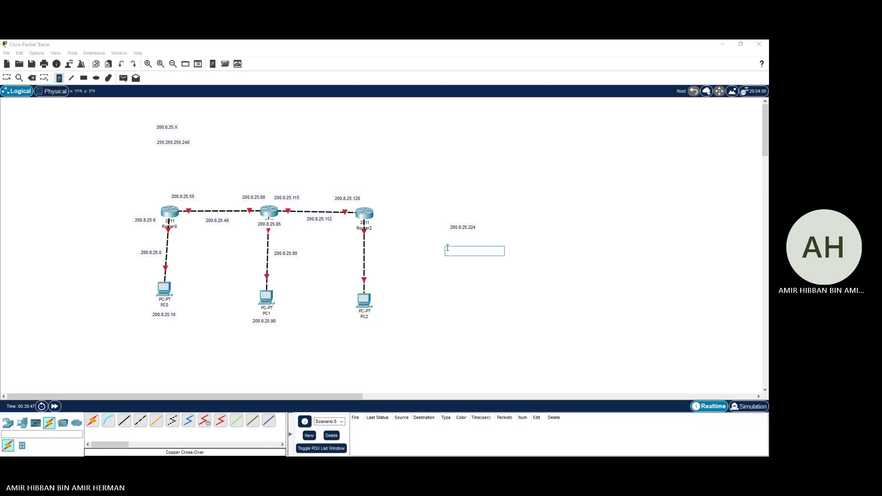
{"action": "type", "text": "200.8.25.230"}
{"action": "left_click", "coordinate": [444, 274]}
{"action": "type", "text": "200.8.25.235"}
{"action": "key", "text": "Escape"}
{"action": "left_click_drag", "start_coordinate": [459, 226], "coordinate": [382, 254]}
{"action": "left_click_drag", "start_coordinate": [461, 251], "coordinate": [386, 224]}
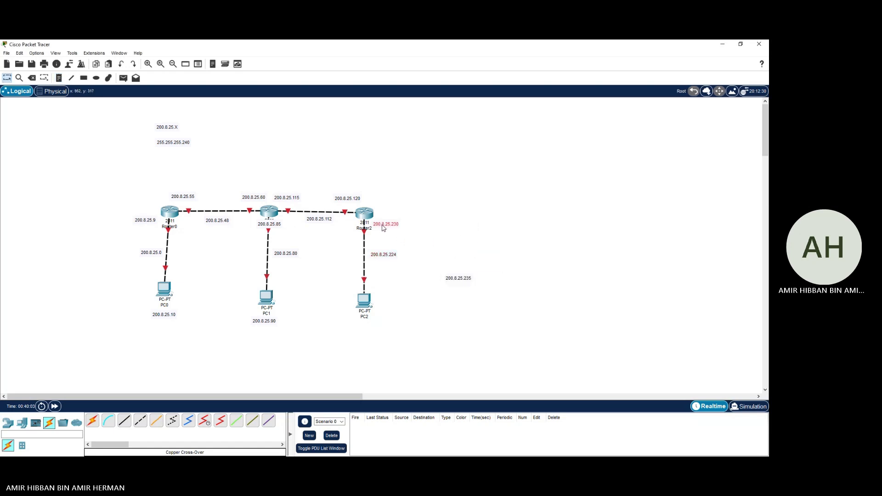
{"action": "left_click_drag", "start_coordinate": [459, 278], "coordinate": [364, 326]}
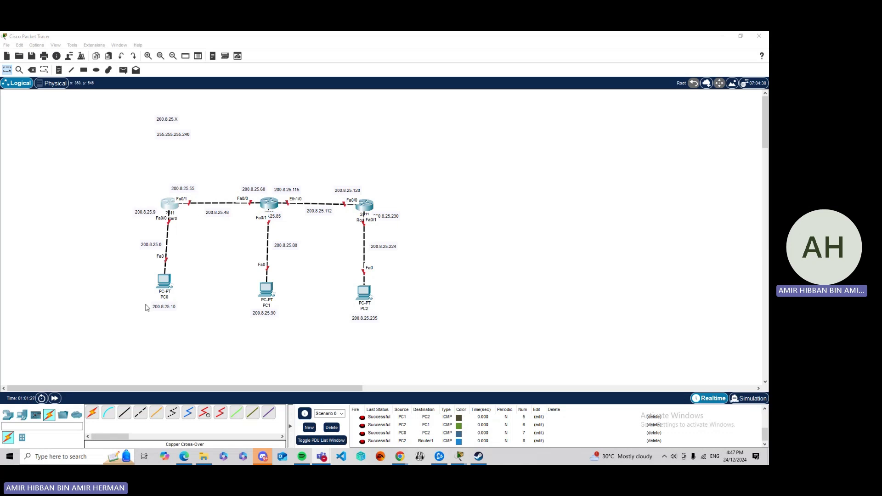
Open the IP configuration of PC0 and PC1 and give PC1 the static IPv4 address 200.8.25.90
{"action": "left_click", "coordinate": [164, 281]}
{"action": "left_click", "coordinate": [302, 180]}
{"action": "left_click", "coordinate": [376, 207]}
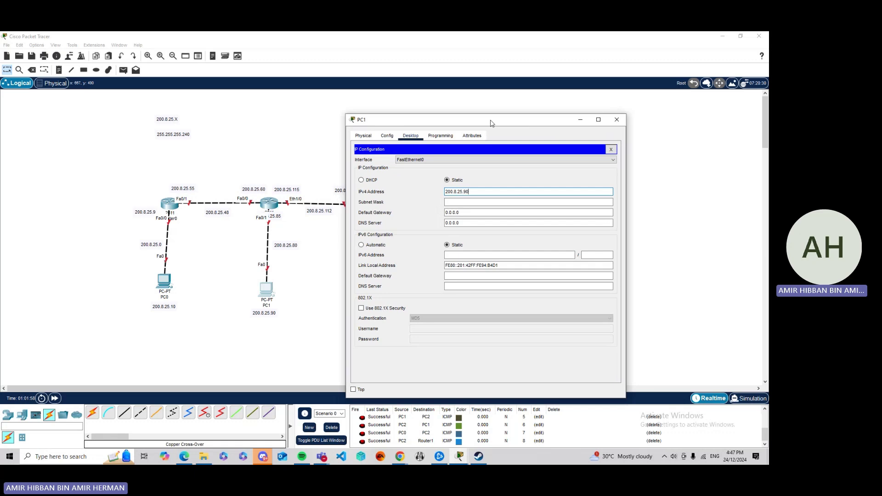
{"action": "key", "text": "Tab"}
{"action": "type", "text": "200.8.25."}
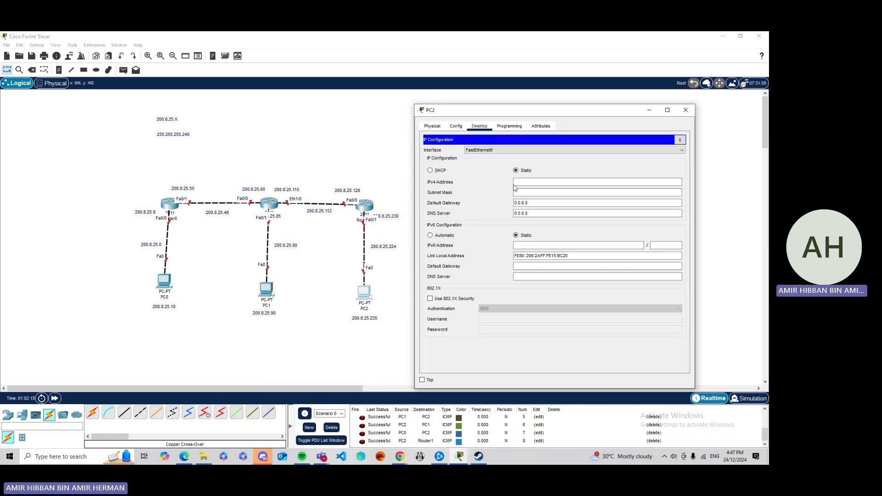
Set PC2's static IPv4 address to 200.8.25.235 with subnet mask 255.255.255.240
{"action": "type", "text": "200.8.25.235"}
{"action": "key", "text": "Tab"}
{"action": "type", "text": "255.255.255.240"}
{"action": "key", "text": "Tab"}
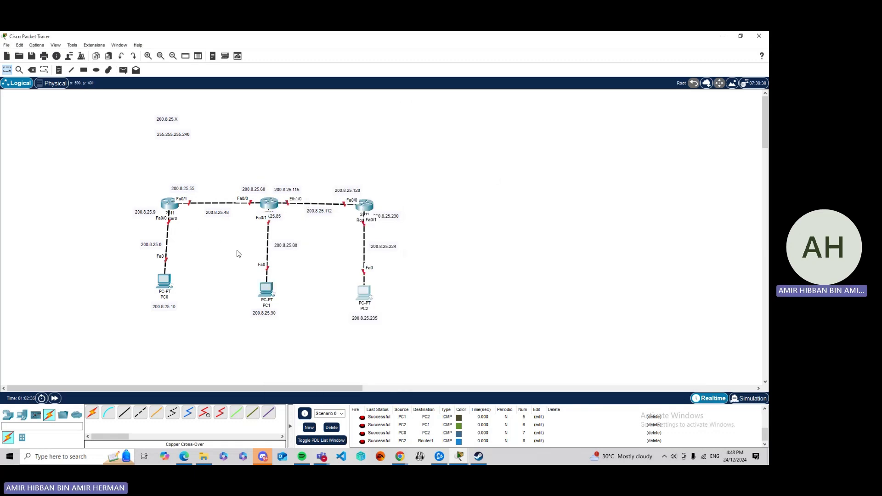
Open Router0's command line and leave interface configuration mode with the end command
{"action": "left_click", "coordinate": [169, 204]}
{"action": "left_click", "coordinate": [467, 126]}
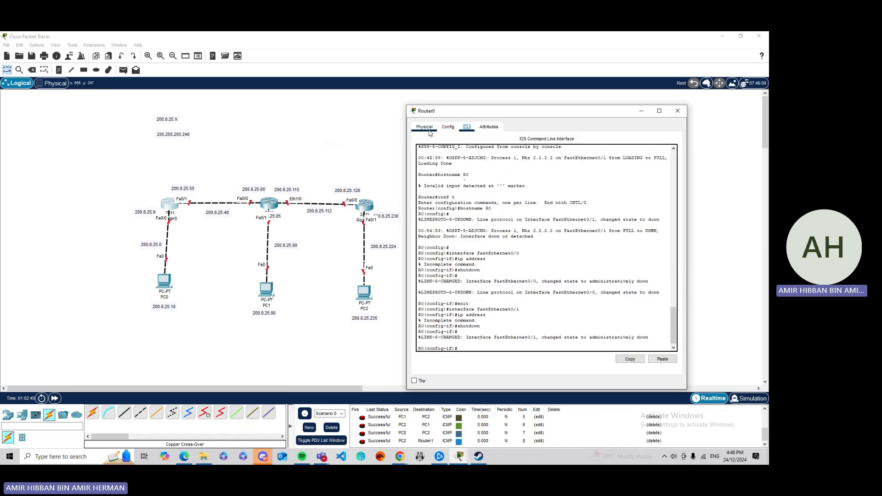
{"action": "type", "text": "end"}
{"action": "key", "text": "Return"}
{"action": "key", "text": "Return"}
{"action": "key", "text": "Return"}
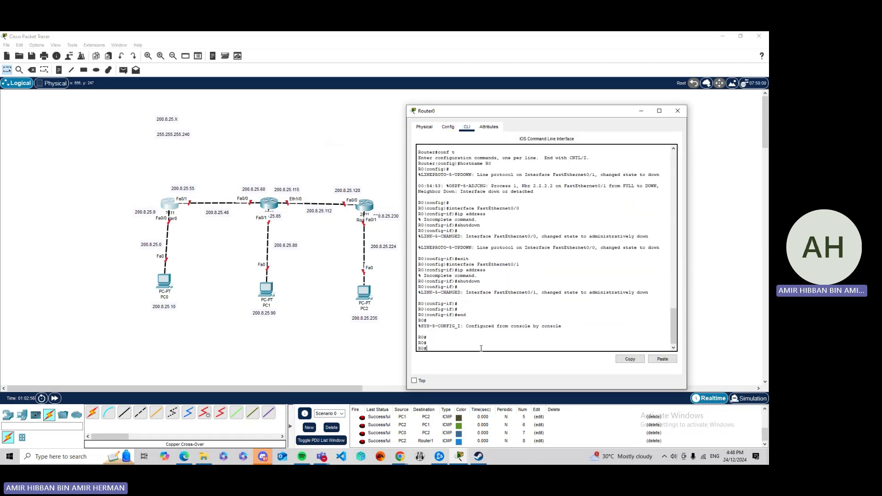
Enter global configuration mode on Router0 with the commands en and conf t
{"action": "type", "text": "en"}
{"action": "key", "text": "Return"}
{"action": "type", "text": "conf t"}
{"action": "key", "text": "Return"}
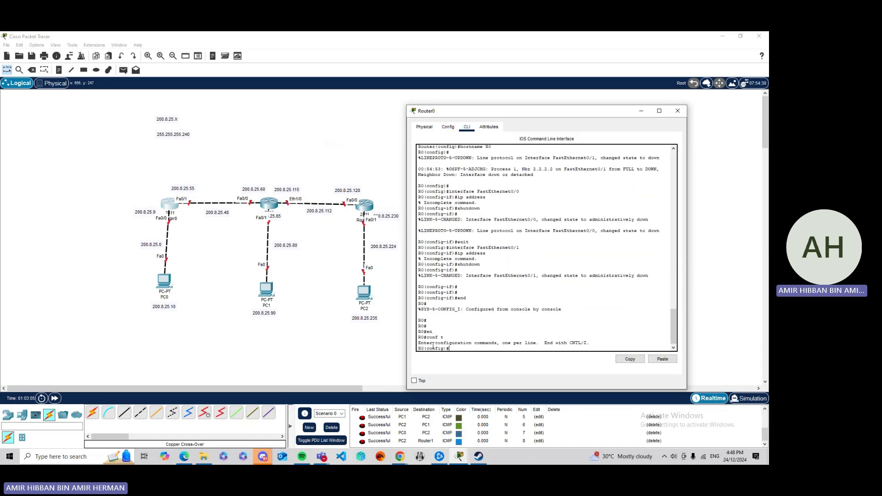
Assign 200.8.25.9 with mask 255.255.255.240 to interface f0/0 on Router0
{"action": "type", "text": "int f0/0"}
{"action": "key", "text": "Return"}
{"action": "type", "text": "ip add 200"}
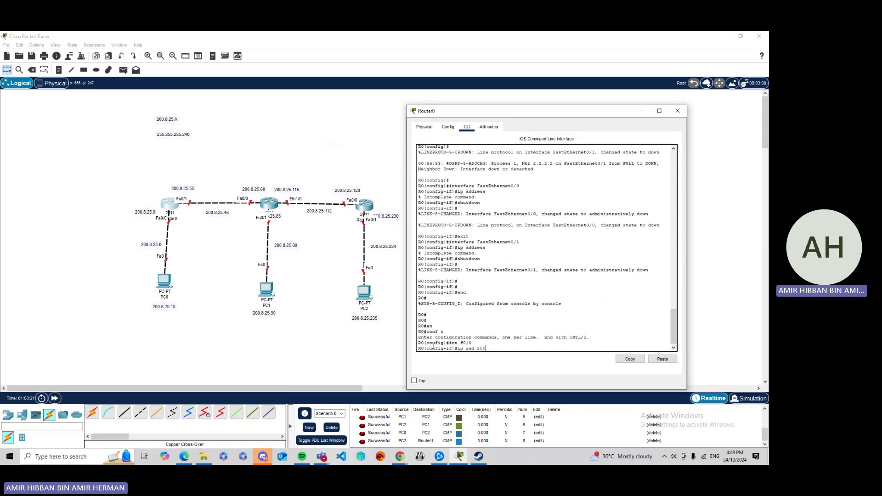
{"action": "type", "text": ".8.25.9 255.255.255.240"}
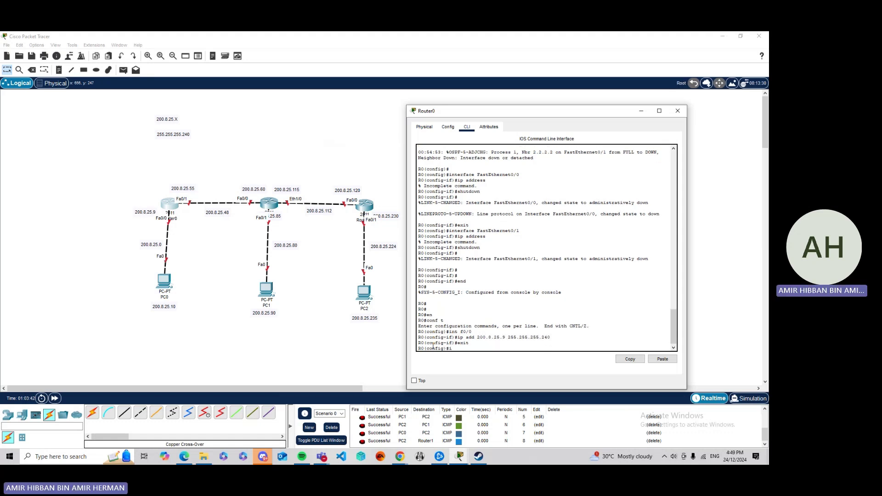
Assign 200.8.25.55 with mask 255.255.255.240 to Router0's interface f0/1 and enable it with no shut
{"action": "type", "text": "nt f0/1"}
{"action": "key", "text": "Return"}
{"action": "type", "text": "ip add 200.8.25.55 255.255.255.240"}
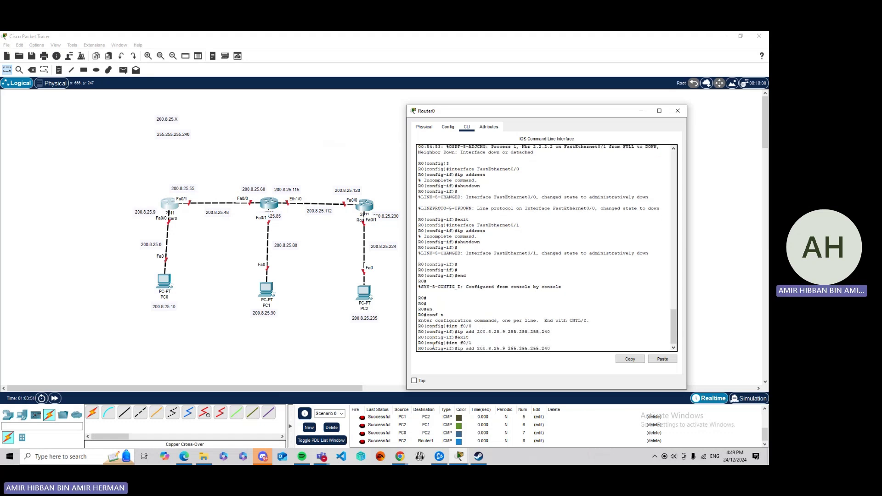
{"action": "key", "text": "Return"}
{"action": "type", "text": "no shu"}
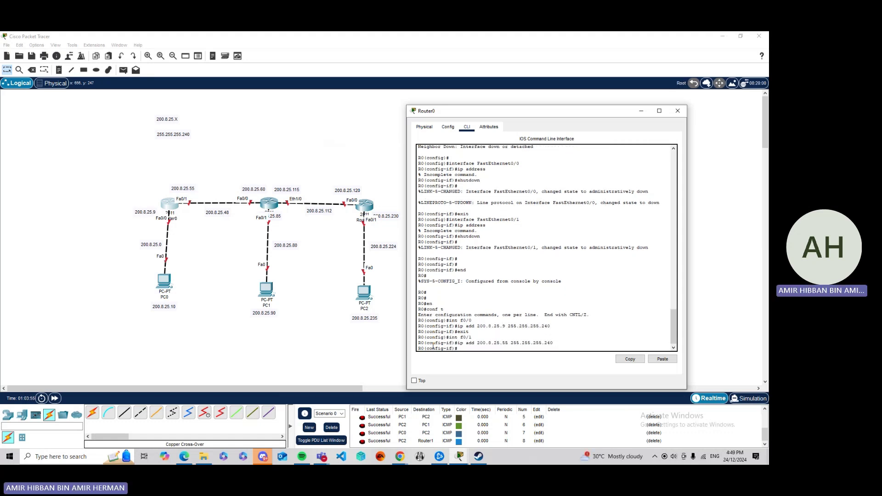
{"action": "type", "text": "t"}
{"action": "key", "text": "Return"}
Return to Router0's interface f0/0 and enable it with no shut
{"action": "type", "text": "exit"}
{"action": "key", "text": "Return"}
{"action": "type", "text": "int f0/0"}
{"action": "key", "text": "Return"}
{"action": "type", "text": "no shut"}
{"action": "key", "text": "Return"}
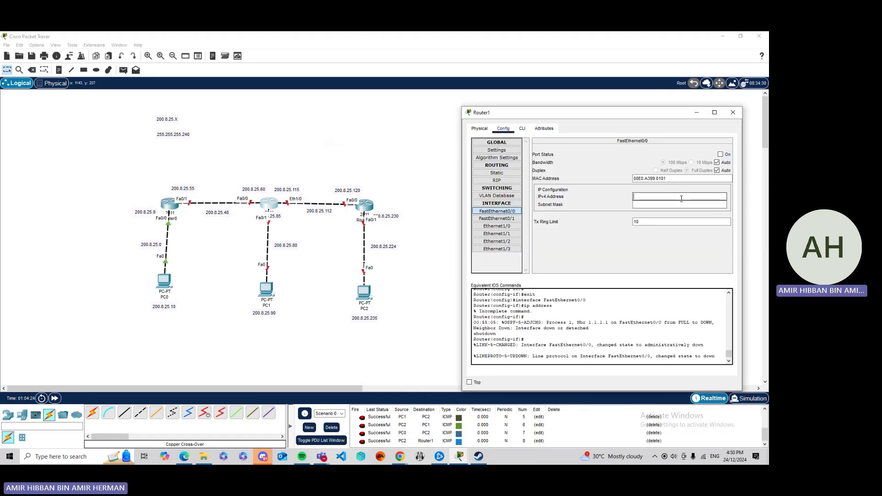
Give Router1's FastEthernet0/0 the address 200.8.25.60 and FastEthernet0/1 200.8.25.85, both with mask 255.255.255.240 and turned on
{"action": "type", "text": "200.8.25.60"}
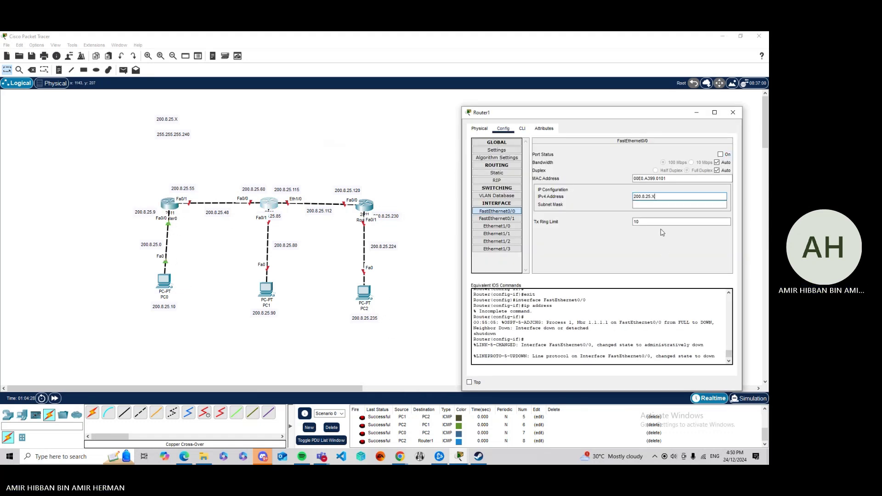
{"action": "left_click", "coordinate": [660, 205]}
{"action": "type", "text": "240"}
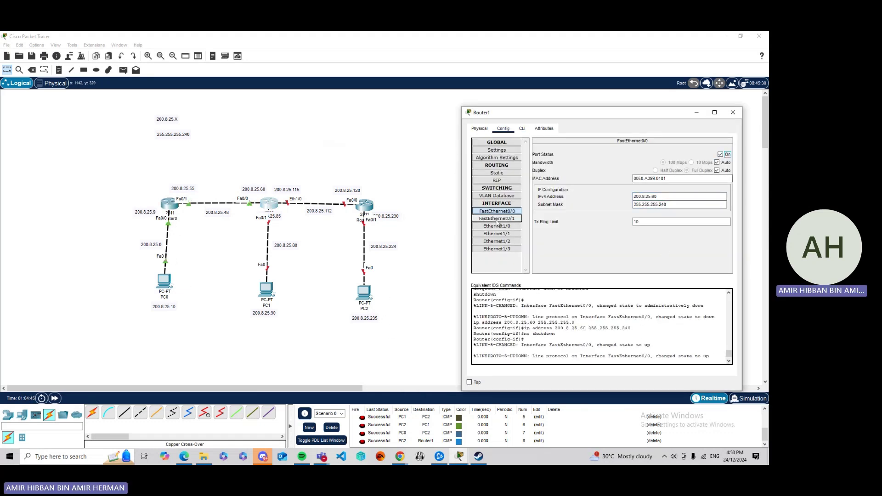
{"action": "type", "text": "200.8.25."}
Set Router1's Ethernet1/0 to 200.8.25.115 with mask 255.255.255.240 and turn the port on
{"action": "left_click", "coordinate": [496, 226]}
{"action": "left_click", "coordinate": [679, 197]}
{"action": "type", "text": "200.8.25.115"}
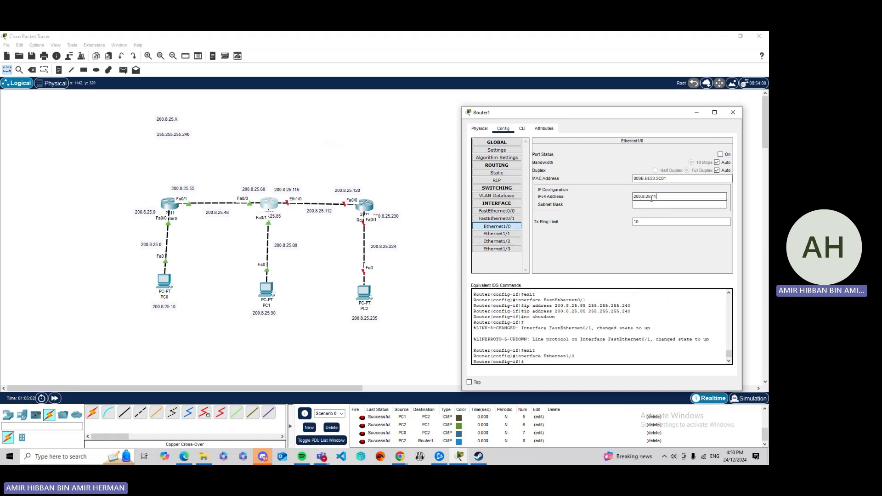
{"action": "left_click", "coordinate": [679, 205]}
{"action": "type", "text": "255.255.255.240"}
{"action": "left_click", "coordinate": [721, 155]}
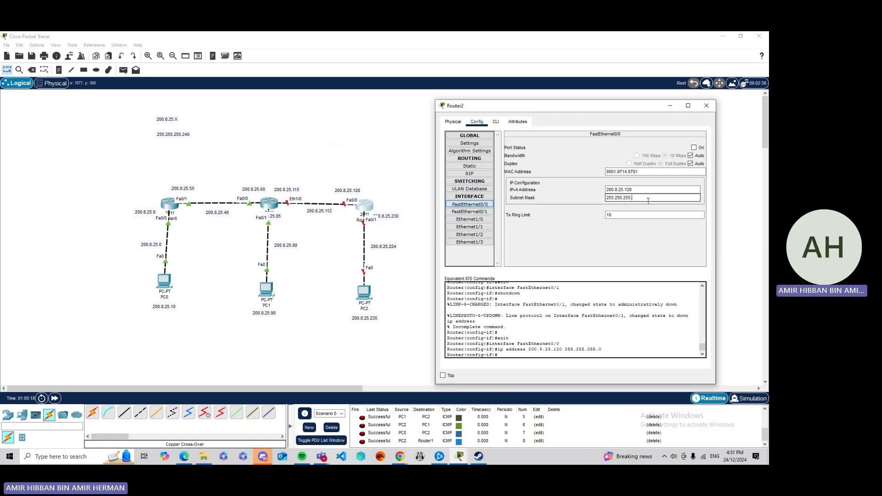
Give Router2's FastEthernet0/0 the address 200.8.25.120 and FastEthernet0/1 200.8.25.230, both with mask 255.255.255.240 and turned on
{"action": "left_click", "coordinate": [469, 212]}
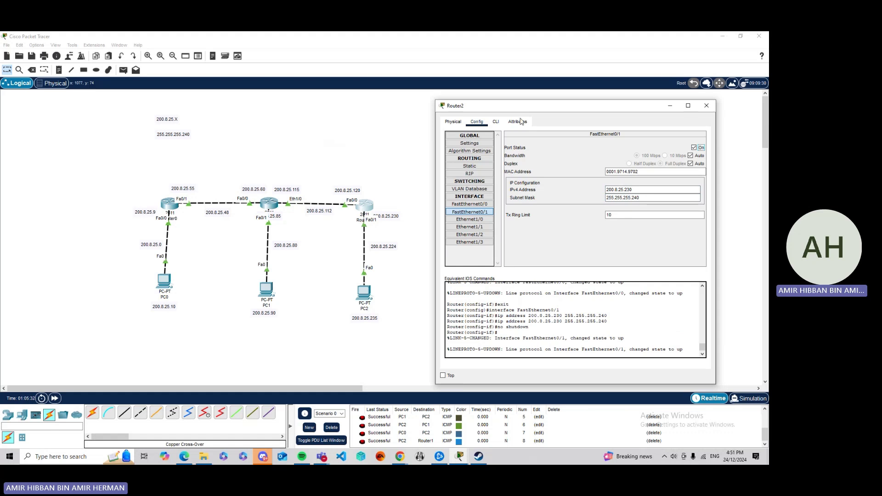
{"action": "left_click", "coordinate": [706, 105]}
Reopen Router0's command line and leave interface and global configuration mode with exit and end
{"action": "left_click", "coordinate": [171, 205]}
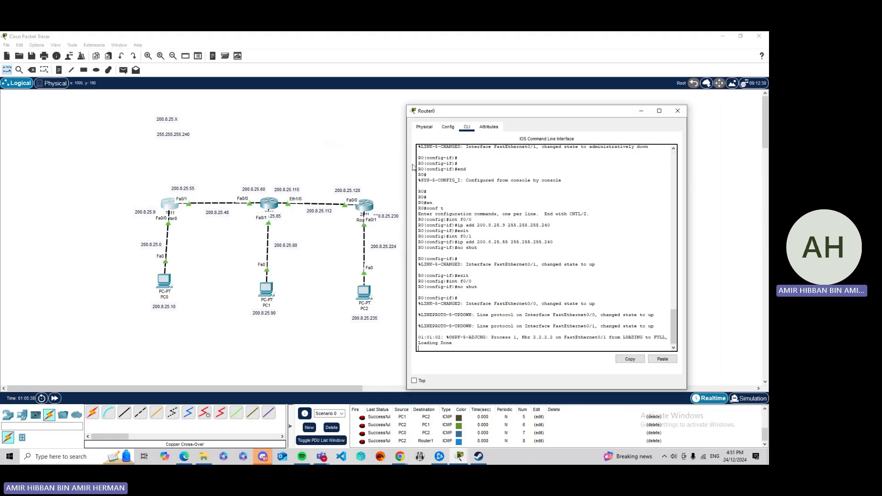
{"action": "key", "text": "Return"}
{"action": "key", "text": "Return"}
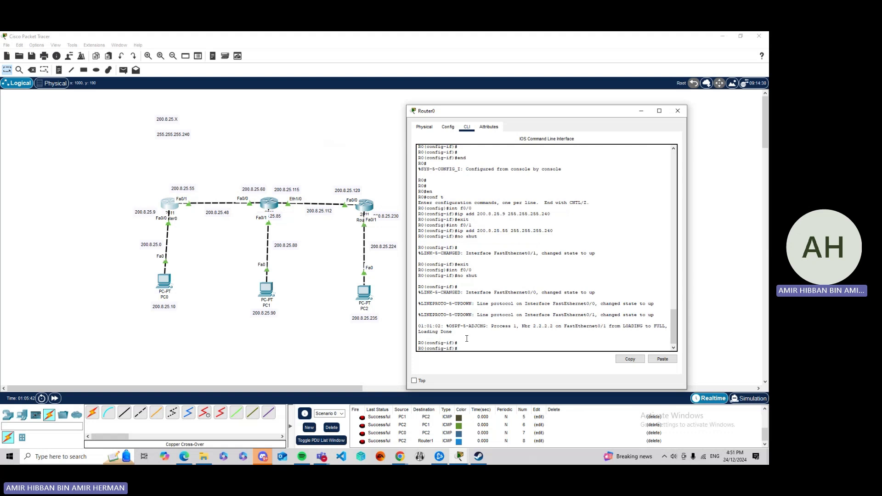
{"action": "type", "text": "exit"}
{"action": "key", "text": "Return"}
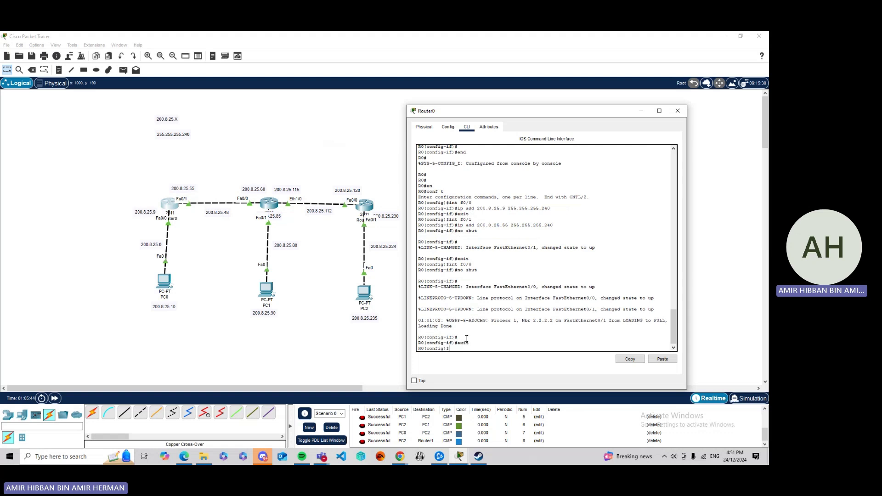
{"action": "type", "text": "end"}
{"action": "key", "text": "Return"}
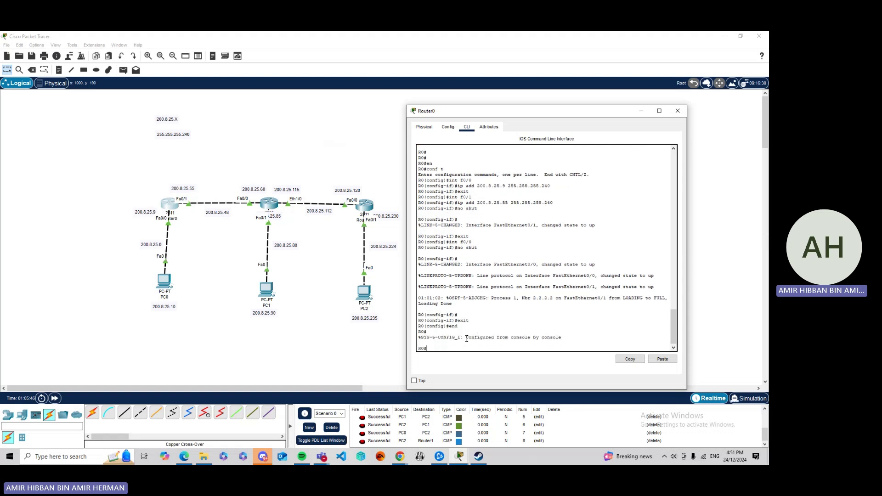
Start OSPF process 1 on Router0 from global configuration mode and set its router ID to 1.1.1.1
{"action": "key", "text": "Return"}
{"action": "type", "text": "conf t"}
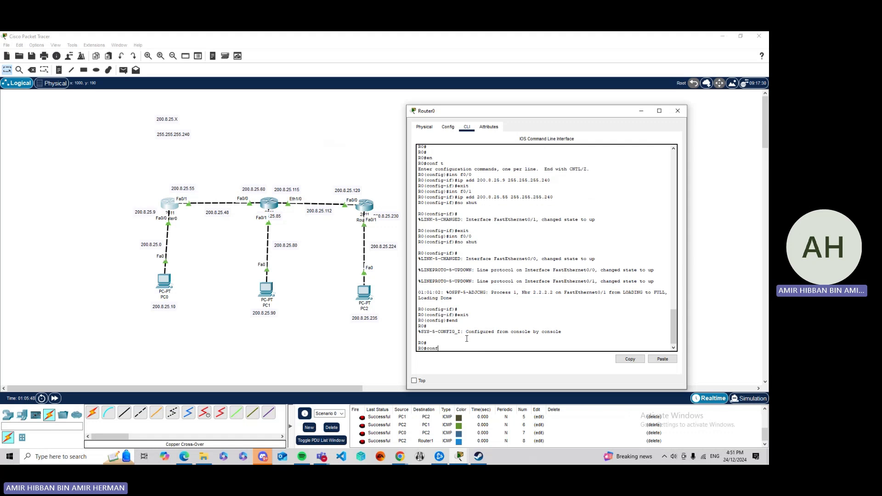
{"action": "key", "text": "Return"}
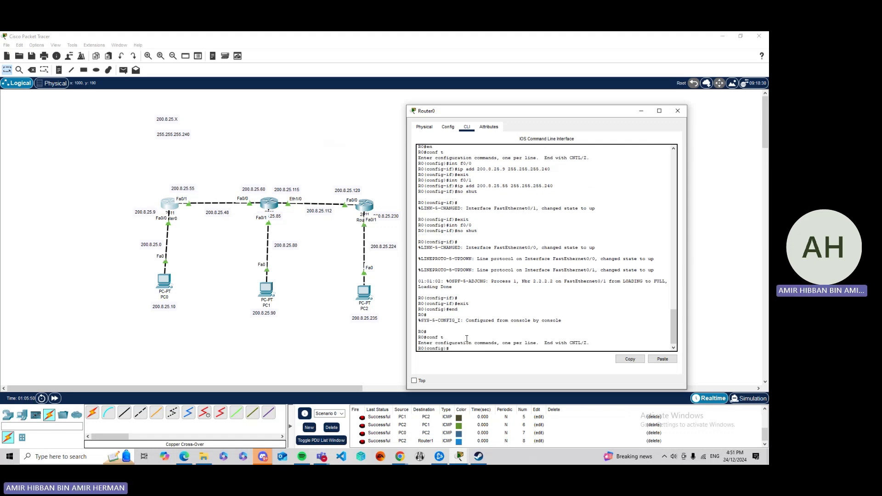
{"action": "type", "text": "router ospf 1"}
{"action": "key", "text": "Return"}
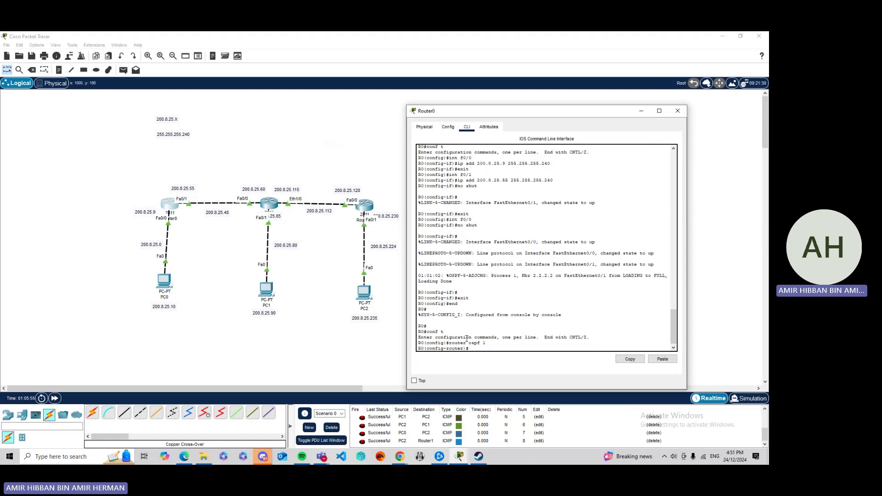
{"action": "type", "text": "router-id"}
{"action": "type", "text": "1.1.1.1"}
{"action": "key", "text": "Return"}
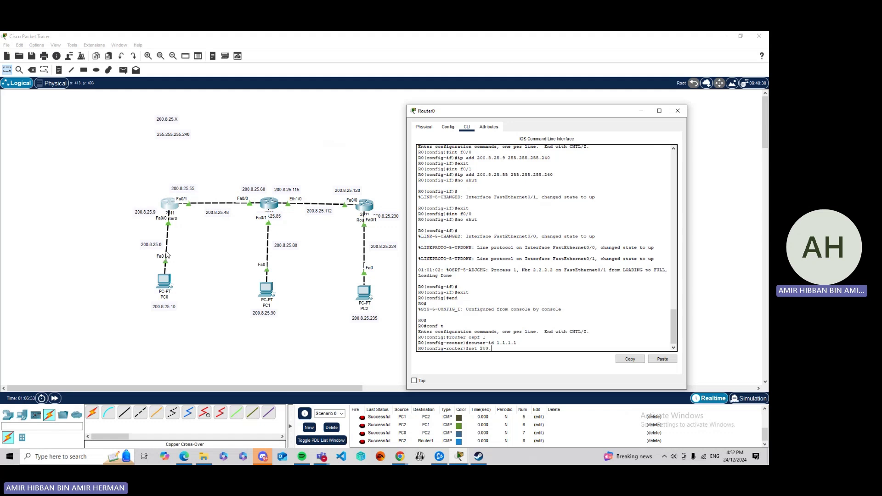
Advertise network 200.8.25.0 with wildcard mask 0.0.0.15 in OSPF area 0 on Router0
{"action": "type", "text": "200.8.25"}
{"action": "type", "text": ".0"}
{"action": "type", "text": ".0.255"}
{"action": "key", "text": "BackSpace"}
{"action": "key", "text": "BackSpace"}
{"action": "type", "text": "15 area "}
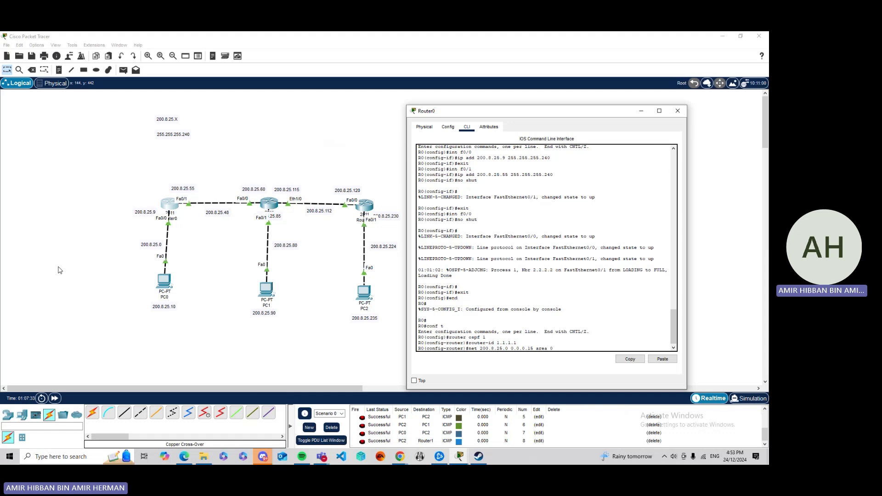
{"action": "type", "text": "0"}
{"action": "key", "text": "Return"}
Advertise network 200.8.25.48 with wildcard 0.0.0.15 in area 0 on Router0 and end the configuration
{"action": "key", "text": "Up"}
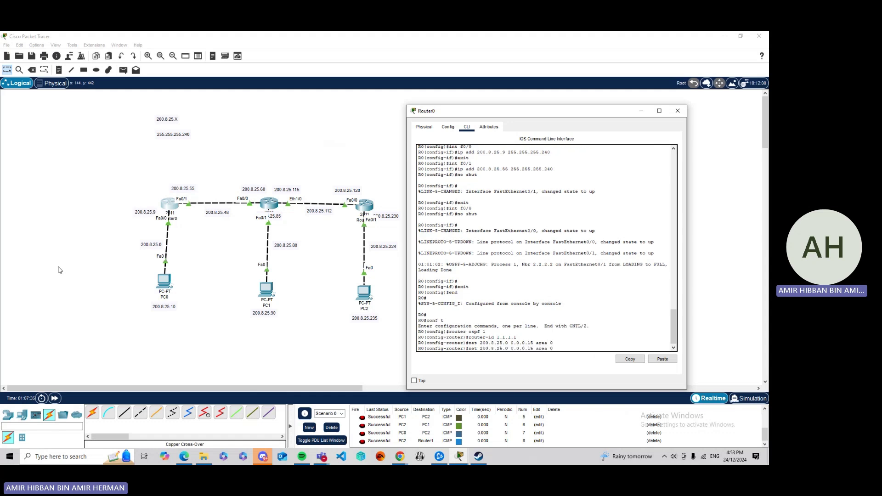
{"action": "key", "text": "BackSpace"}
{"action": "type", "text": "48"}
{"action": "key", "text": "Return"}
{"action": "type", "text": "end"}
{"action": "key", "text": "Return"}
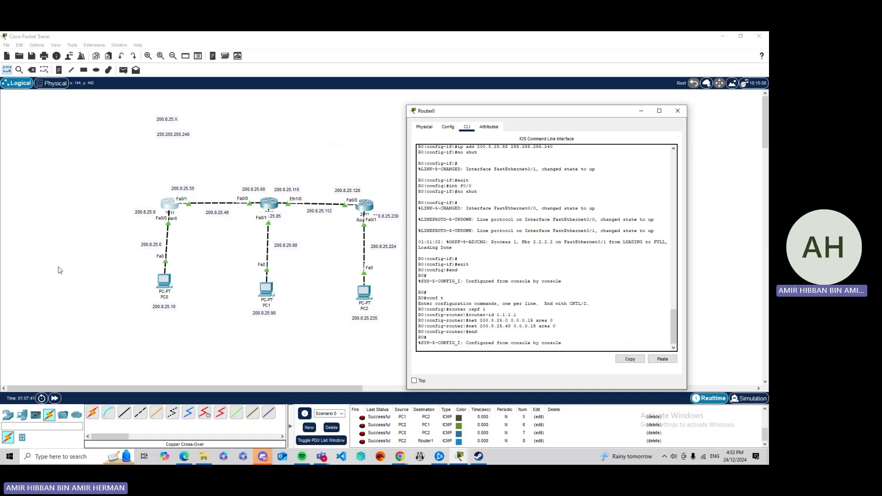
Open Router1's command line and leave interface configuration mode with the end command
{"action": "left_click", "coordinate": [278, 210]}
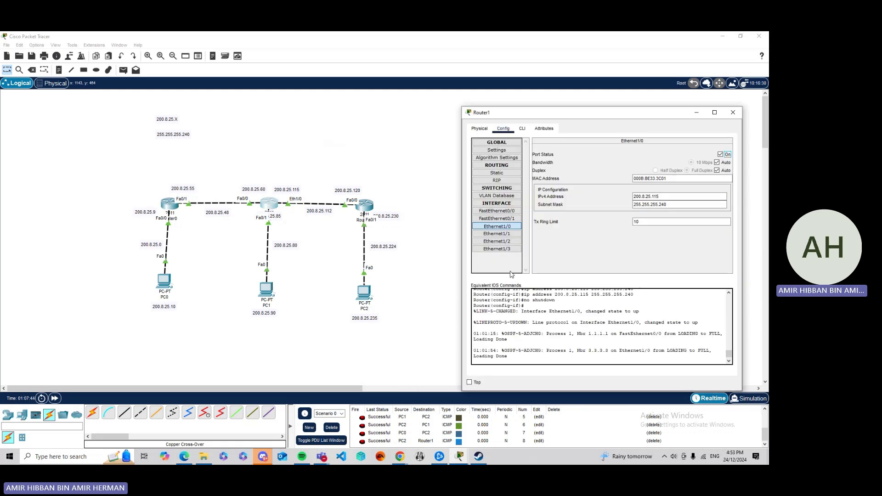
{"action": "left_click", "coordinate": [522, 129]}
{"action": "left_click", "coordinate": [513, 350]}
{"action": "key", "text": "Return"}
{"action": "key", "text": "Return"}
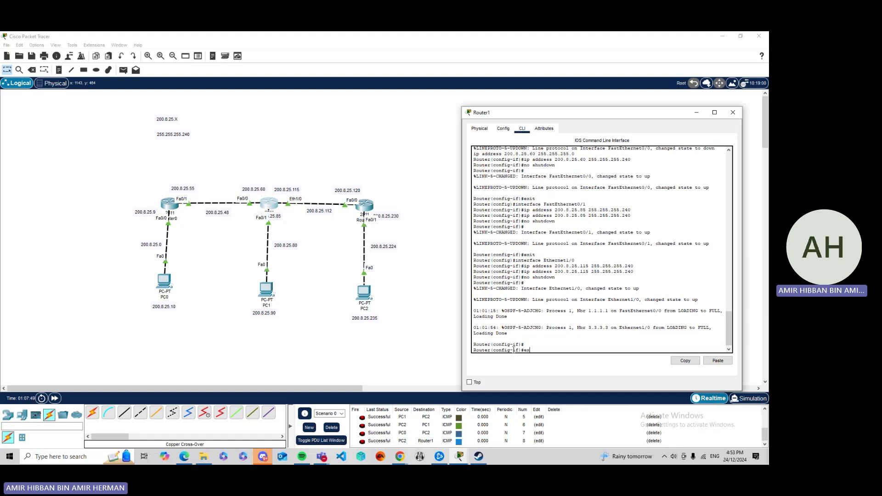
{"action": "type", "text": "end"}
{"action": "key", "text": "Return"}
{"action": "key", "text": "Return"}
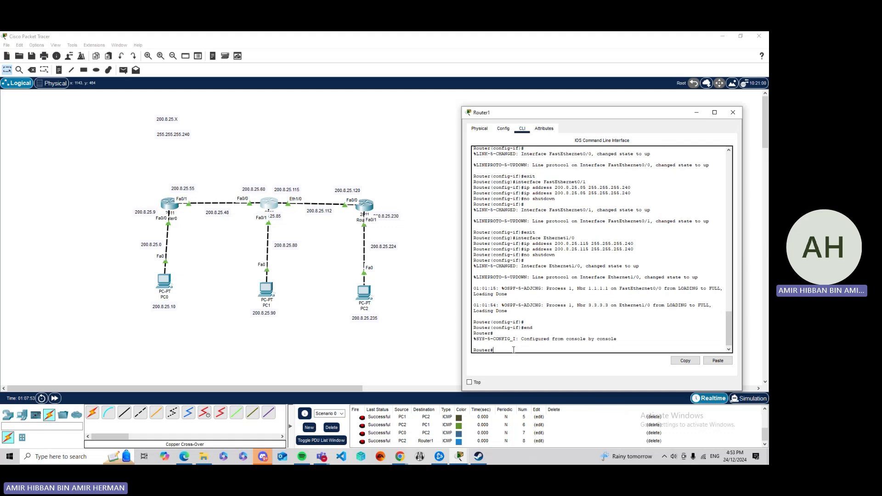
Enter global configuration mode on Router1, start OSPF process 1 and set its router ID to 2.2.2.2
{"action": "type", "text": "conf t"}
{"action": "key", "text": "Return"}
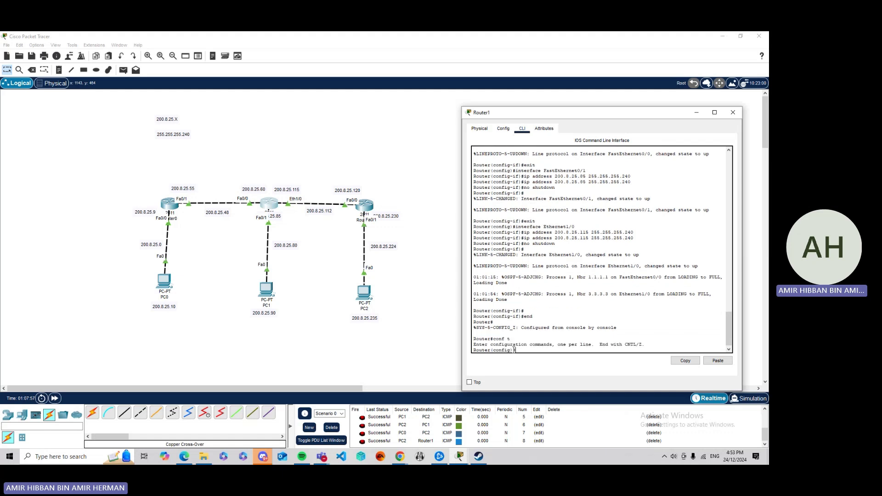
{"action": "type", "text": "router ospf 1"}
{"action": "key", "text": "Return"}
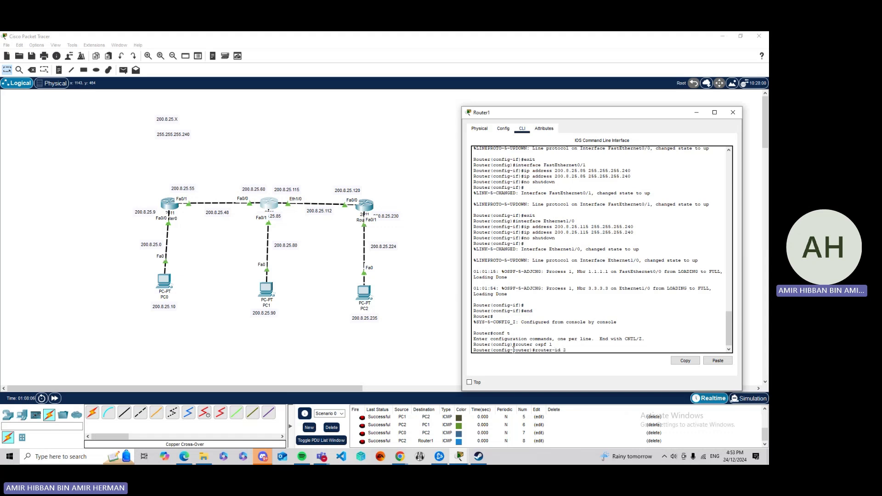
{"action": "type", "text": ".2.2.2"}
{"action": "key", "text": "Return"}
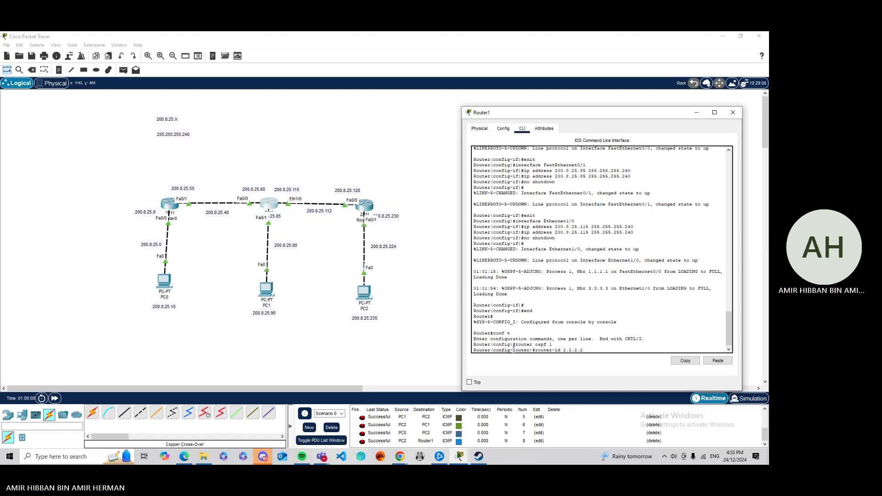
Advertise network 200.8.25.48 with wildcard mask 0.0.0.15 in OSPF area 0 on Router1
{"action": "type", "text": "net"}
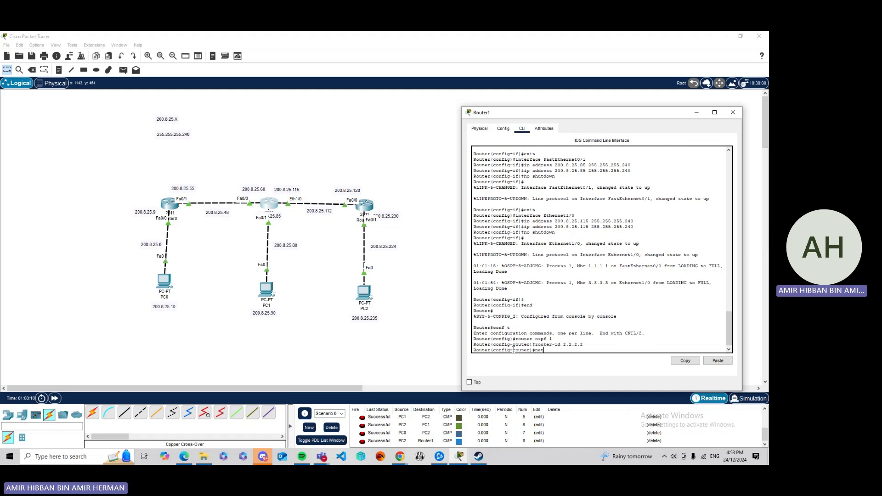
{"action": "type", "text": " 200.8.25"}
{"action": "type", "text": ".48 0.0.0.15 area 0"}
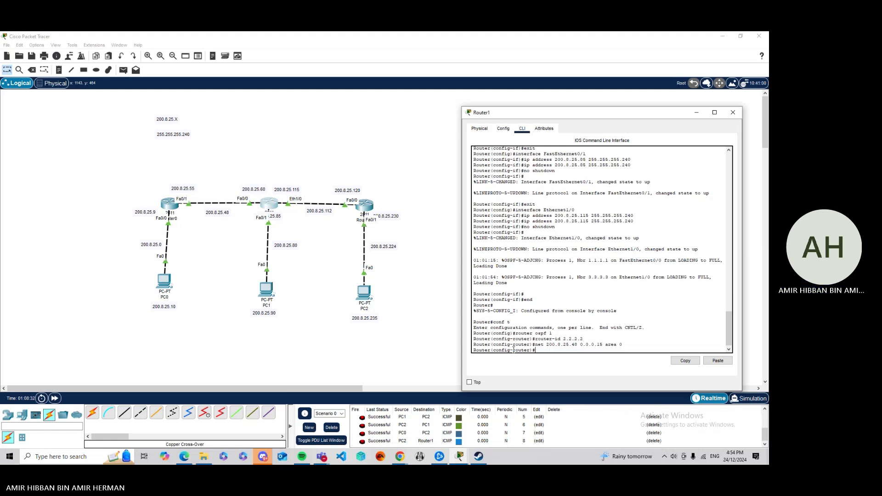
{"action": "key", "text": "Return"}
Reuse the previous network command on Router1 to advertise 200.8.25.85 with wildcard 0.0.0.15 in area 0
{"action": "key", "text": "Up"}
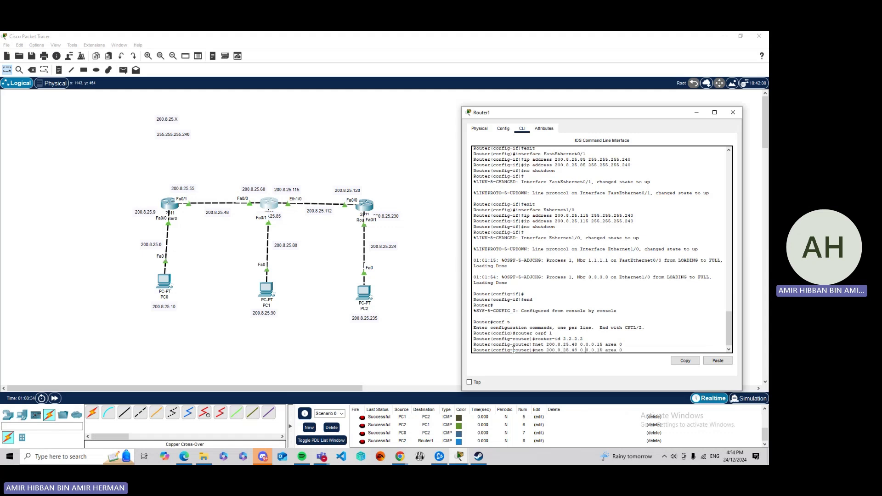
{"action": "key", "text": "Left"}
{"action": "key", "text": "Left"}
{"action": "key", "text": "Left"}
{"action": "key", "text": "BackSpace"}
{"action": "key", "text": "BackSpace"}
{"action": "type", "text": "85"}
{"action": "key", "text": "Return"}
Advertise network 200.8.25.112 with wildcard 0.0.0.15 in area 0 on Router1 by editing a recalled command
{"action": "key", "text": "Up"}
{"action": "key", "text": "Up"}
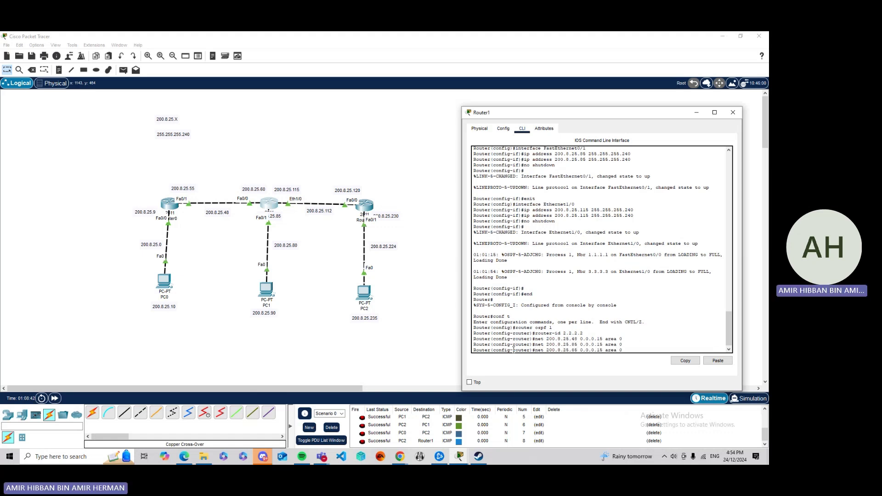
{"action": "key", "text": "BackSpace"}
{"action": "key", "text": "BackSpace"}
{"action": "type", "text": "112"}
{"action": "key", "text": "Return"}
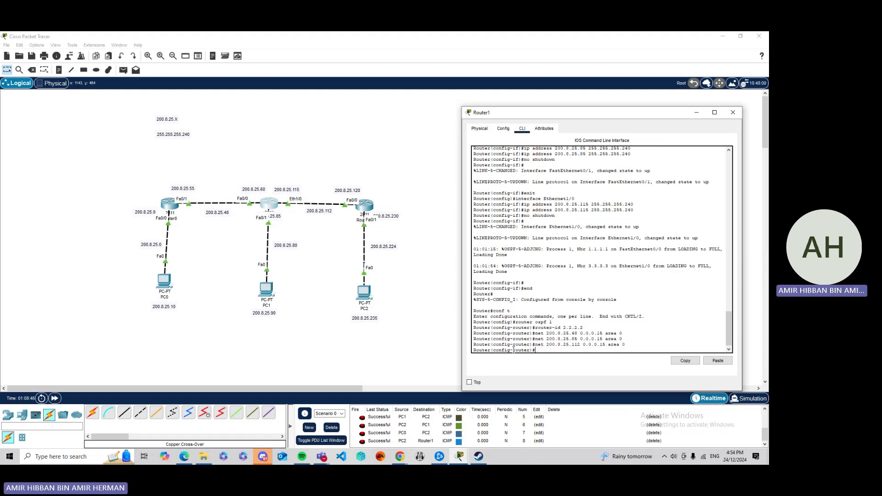
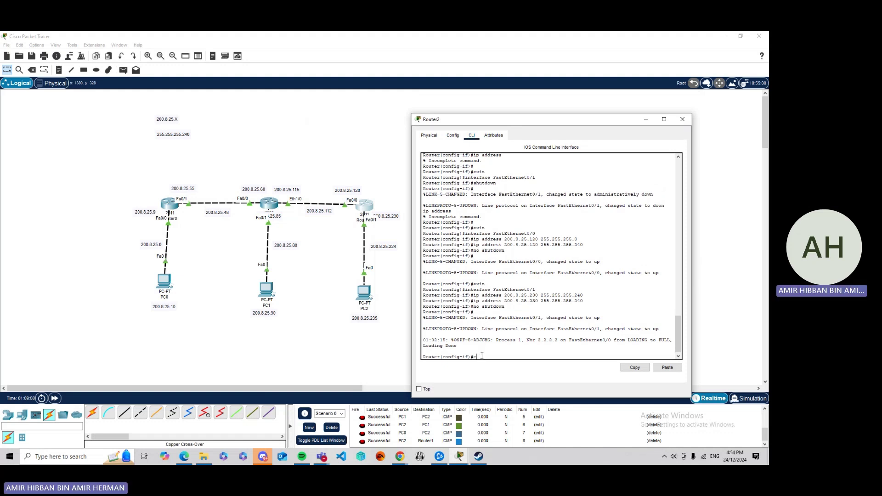
Leave interface configuration mode in Router2's command line with end, and enter global configuration mode with conf t
{"action": "key", "text": "Return"}
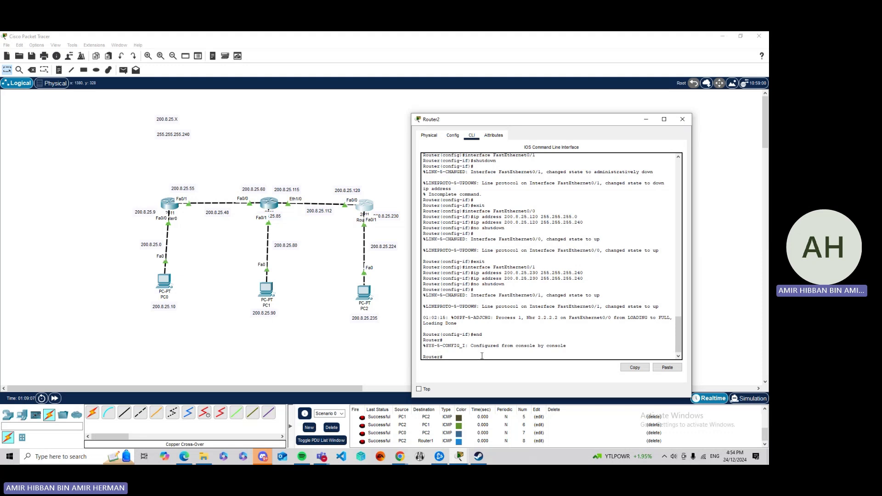
{"action": "type", "text": "f t"}
{"action": "key", "text": "Return"}
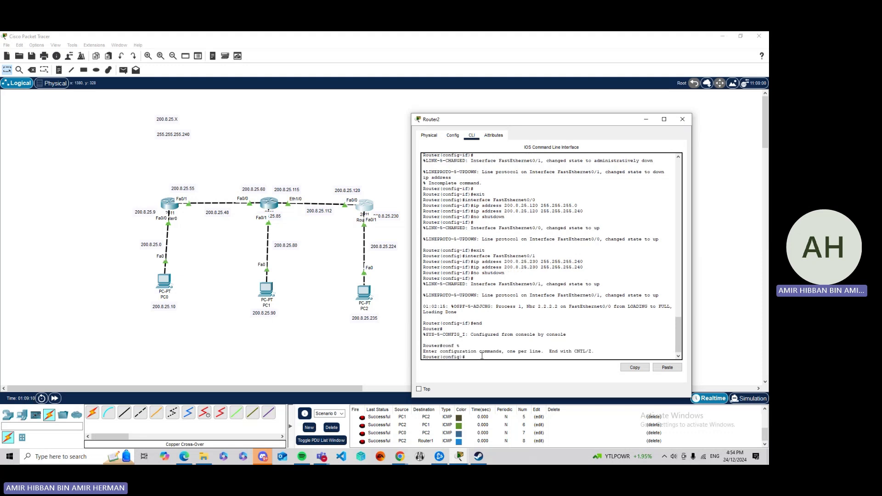
Enter OSPF process 1 configuration on Router2 and set its router ID to 3.3.3.3
{"action": "type", "text": "rputer ospf 1"}
{"action": "key", "text": "Return"}
{"action": "key", "text": "Up"}
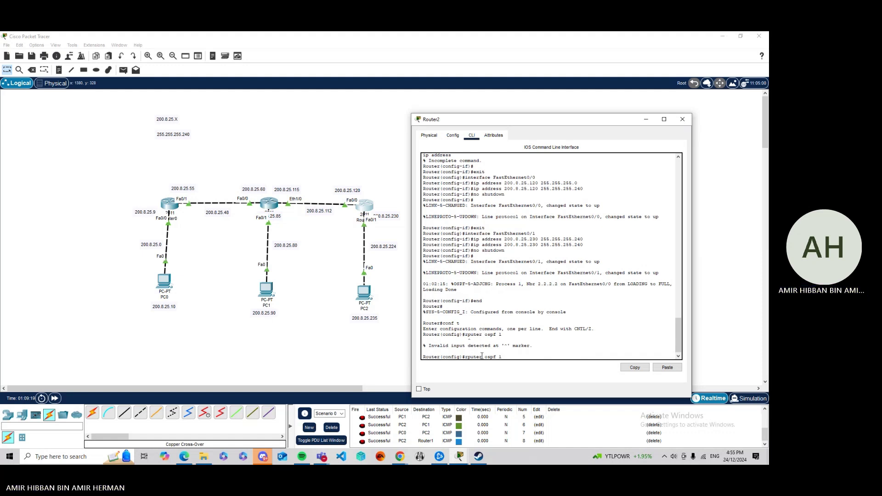
{"action": "key", "text": "BackSpace"}
{"action": "type", "text": "o"}
{"action": "key", "text": "Return"}
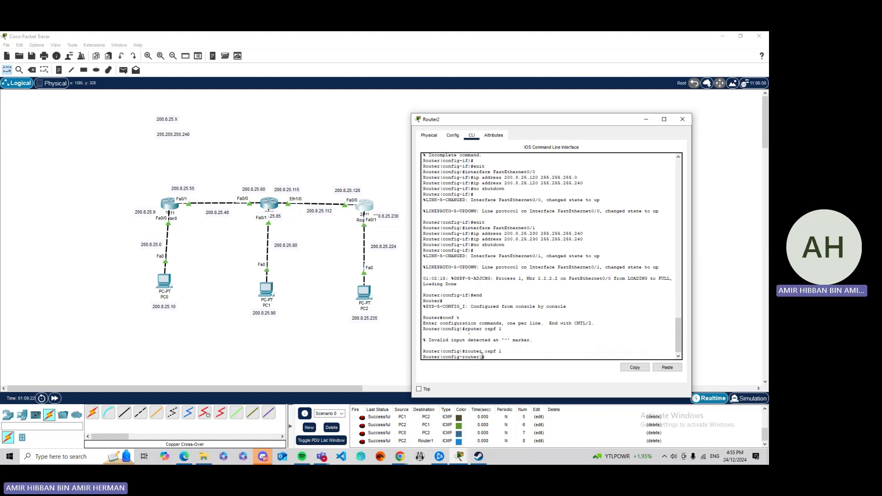
{"action": "type", "text": "router-id 3.3.3.3"}
{"action": "key", "text": "Return"}
Advertise network 200.8.25.112 with wildcard mask 0.0.0.15 in OSPF area 0 on Router2
{"action": "key", "text": "Up"}
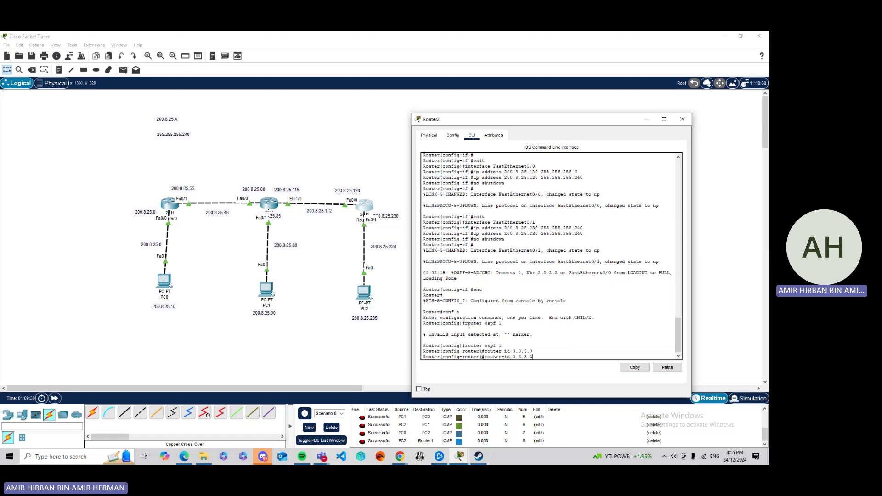
{"action": "key", "text": "Down"}
{"action": "type", "text": "net 200.8"}
{"action": "type", "text": "0"}
{"action": "key", "text": "BackSpace"}
{"action": "type", "text": ".25.112 0.0.0.15 ar"}
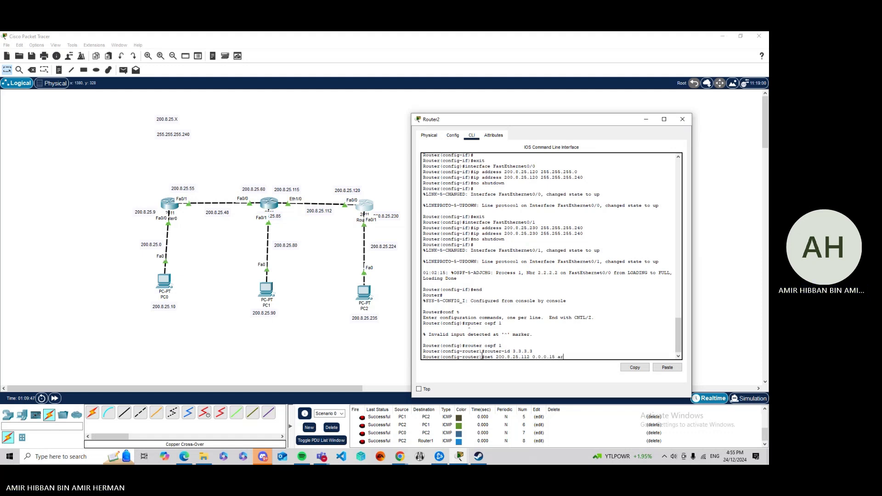
{"action": "type", "text": "ea 0"}
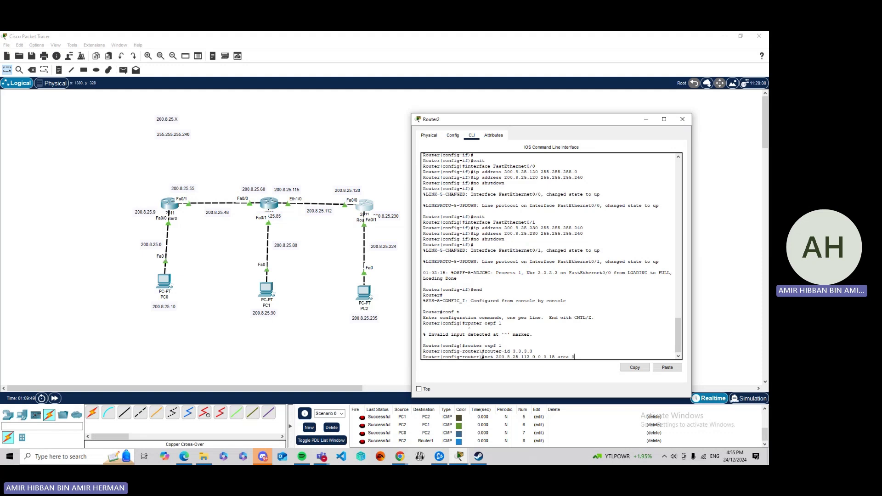
{"action": "key", "text": "Return"}
Advertise network 200.8.25.224 with wildcard 0.0.0.15 in area 0 by editing the recalled command on Router2, and leave configuration mode with end
{"action": "key", "text": "Up"}
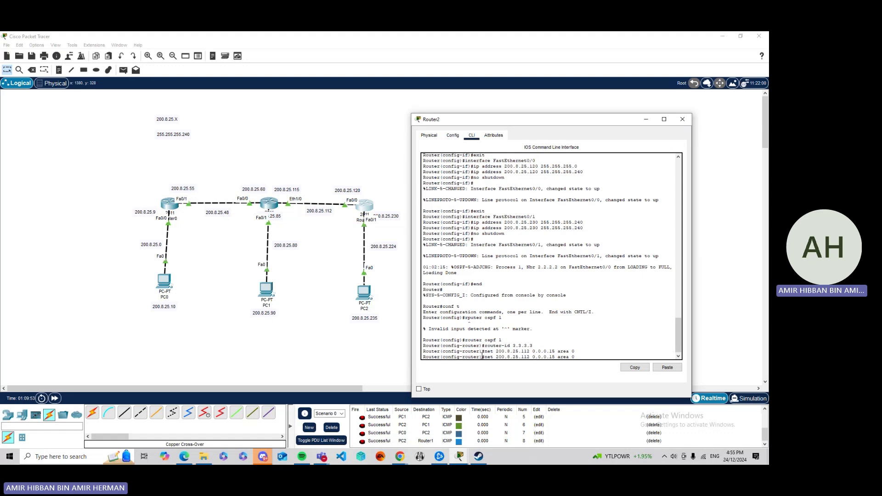
{"action": "key", "text": "Left"}
{"action": "key", "text": "Left"}
{"action": "key", "text": "Left"}
{"action": "key", "text": "Left"}
{"action": "key", "text": "Left"}
{"action": "key", "text": "Left"}
{"action": "key", "text": "Left"}
{"action": "key", "text": "Left"}
{"action": "key", "text": "Left"}
{"action": "key", "text": "Left"}
{"action": "key", "text": "Left"}
{"action": "key", "text": "Left"}
{"action": "key", "text": "Left"}
{"action": "key", "text": "Left"}
{"action": "key", "text": "Left"}
{"action": "key", "text": "Left"}
{"action": "key", "text": "BackSpace"}
{"action": "key", "text": "BackSpace"}
{"action": "key", "text": "BackSpace"}
{"action": "type", "text": "224"}
{"action": "key", "text": "Return"}
{"action": "type", "text": "end"}
{"action": "key", "text": "Return"}
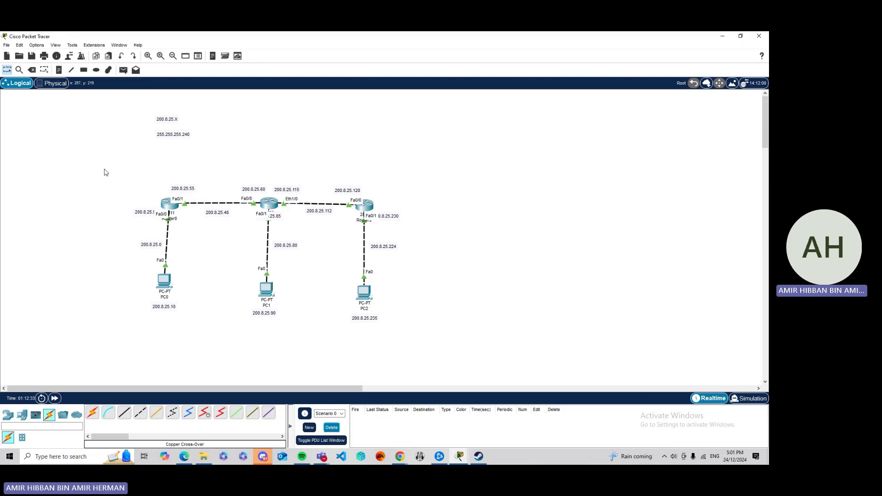
Test connectivity from PC0 by sending simple PDUs to PC1 and PC2
{"action": "left_click", "coordinate": [123, 70]}
{"action": "left_click", "coordinate": [164, 281]}
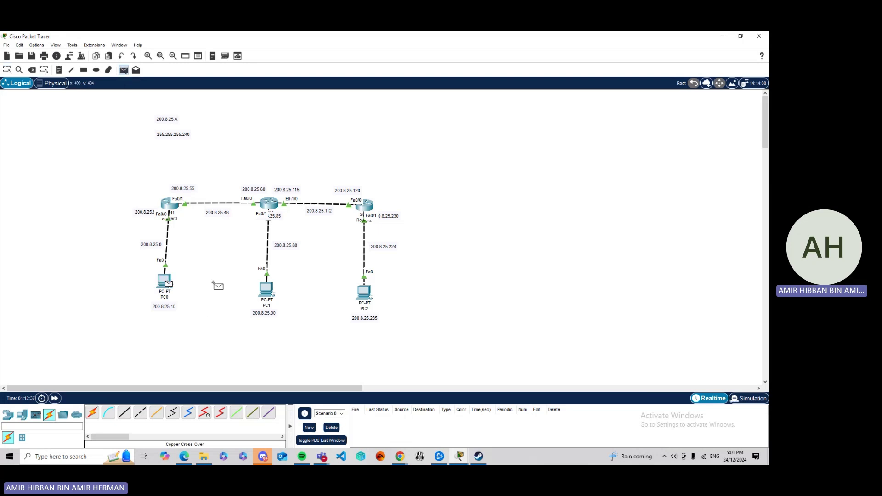
{"action": "left_click", "coordinate": [266, 289]}
{"action": "left_click", "coordinate": [123, 70]}
{"action": "left_click", "coordinate": [164, 281]}
{"action": "left_click", "coordinate": [364, 291]}
Send simple PDUs from PC1 to PC0 and PC2 to test connectivity, and delete the PDU scenario
{"action": "left_click", "coordinate": [123, 70]}
{"action": "left_click", "coordinate": [267, 289]}
{"action": "left_click", "coordinate": [164, 281]}
{"action": "left_click", "coordinate": [266, 289]}
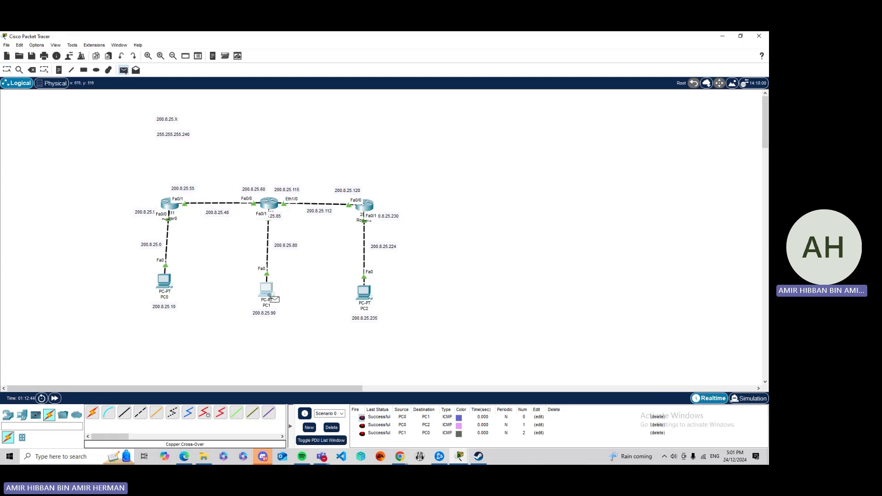
{"action": "left_click", "coordinate": [364, 294]}
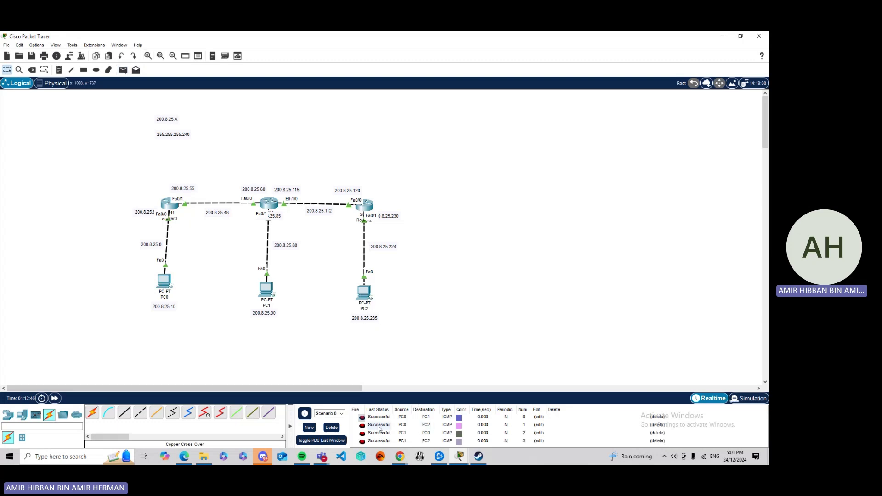
{"action": "left_click", "coordinate": [331, 427]}
Send simple PDUs from PC2 to PC0 and PC1 to test connectivity, and clear the scenario's PDU list
{"action": "left_click", "coordinate": [123, 70]}
{"action": "left_click", "coordinate": [365, 293]}
{"action": "left_click", "coordinate": [164, 281]}
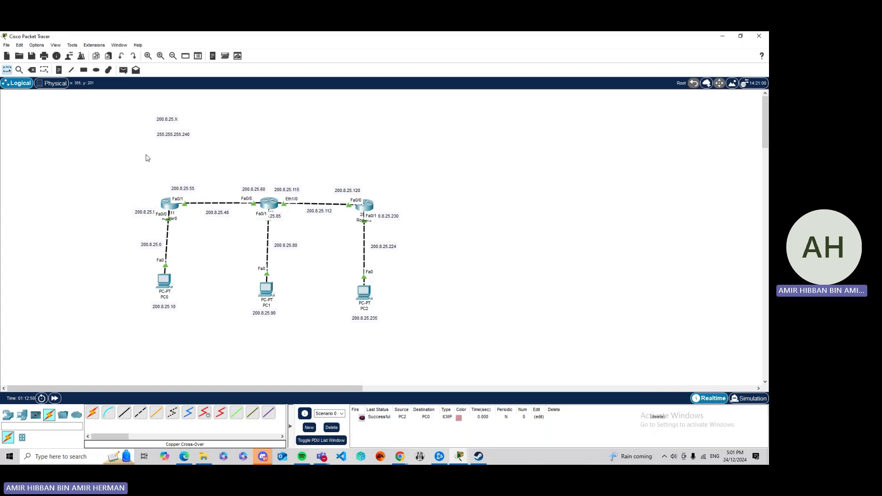
{"action": "left_click", "coordinate": [123, 70]}
{"action": "left_click", "coordinate": [365, 292]}
{"action": "left_click", "coordinate": [267, 289]}
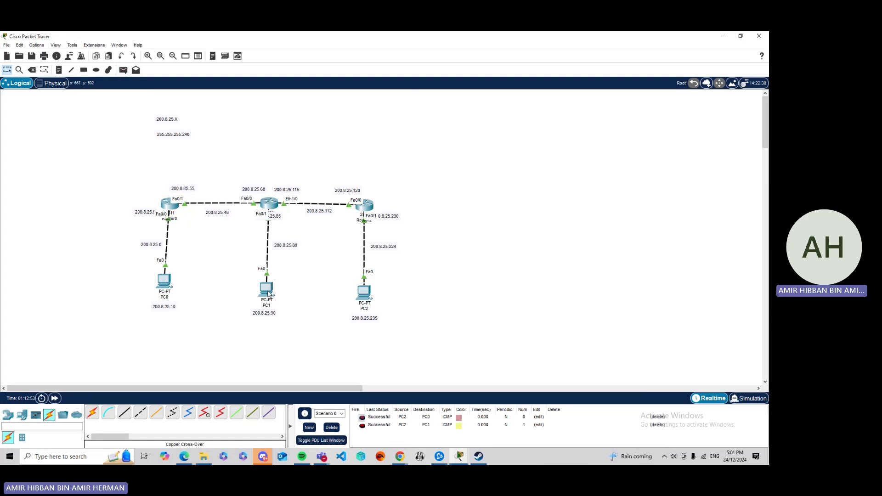
{"action": "left_click", "coordinate": [331, 427]}
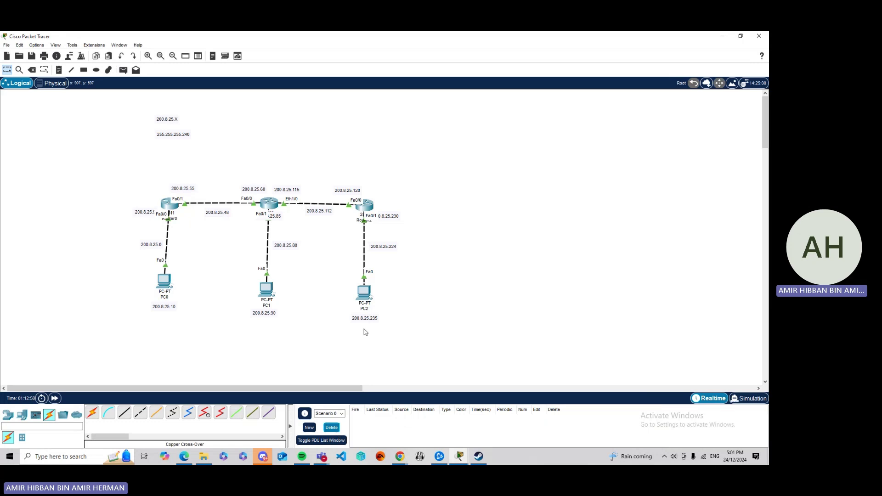